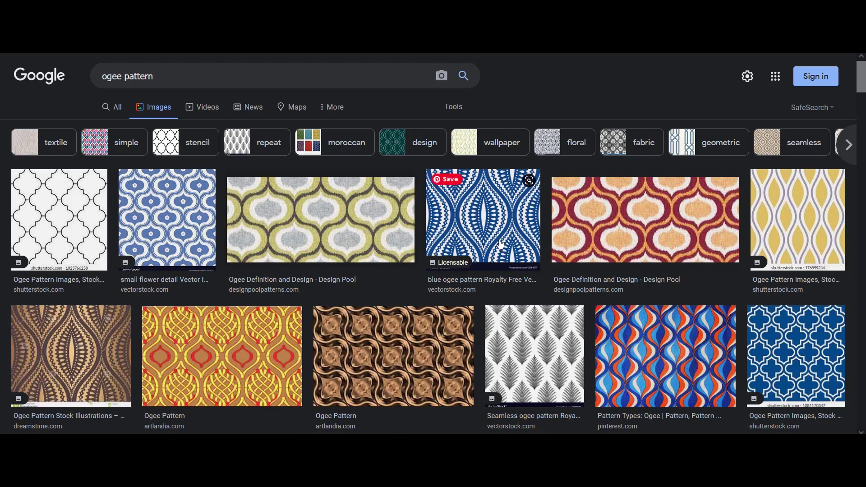
# Examine the ogee pattern image results as reference for the motif's shape
pyautogui.scroll(-5, 455, 238)
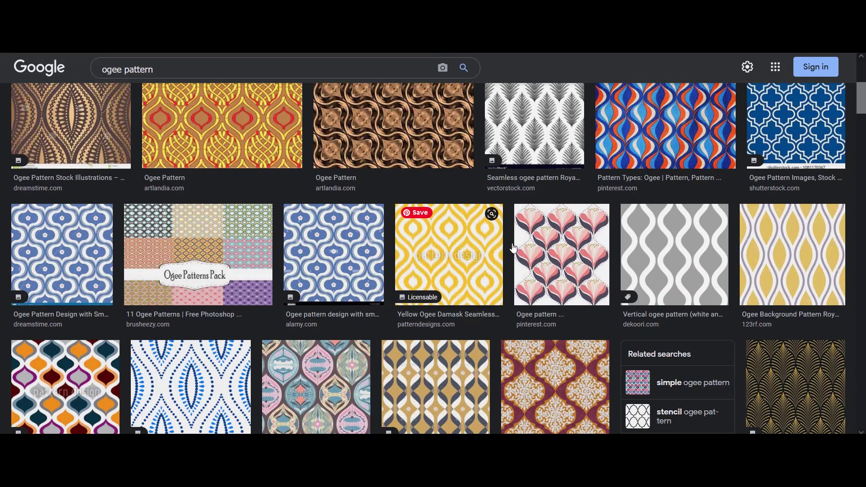
pyautogui.scroll(-3, 577, 277)
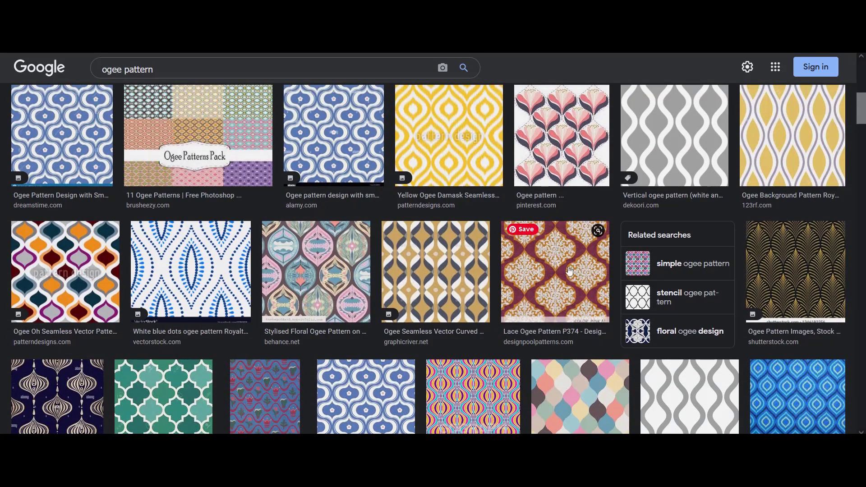
pyautogui.scroll(10, 399, 272)
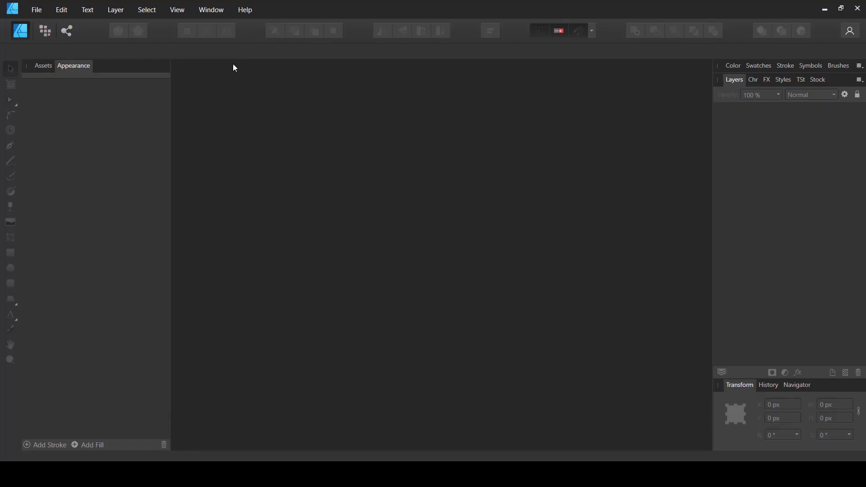
# Create a new 1200 × 1200 pt document at 300 DPI with points as the document units
pyautogui.click(28, 11)
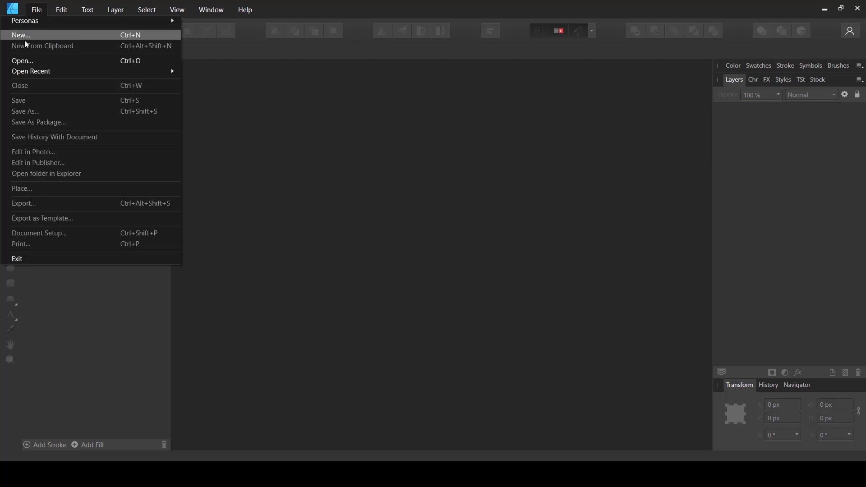
pyautogui.click(22, 35)
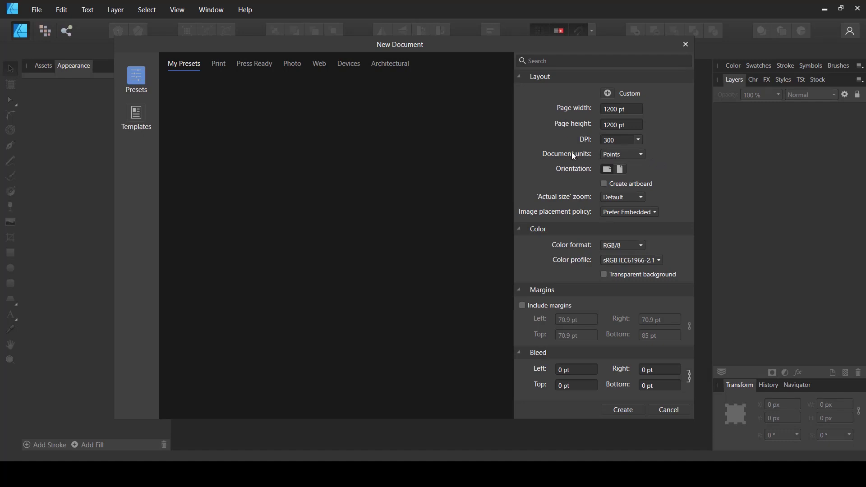
pyautogui.click(640, 155)
pyautogui.click(670, 156)
pyautogui.click(621, 408)
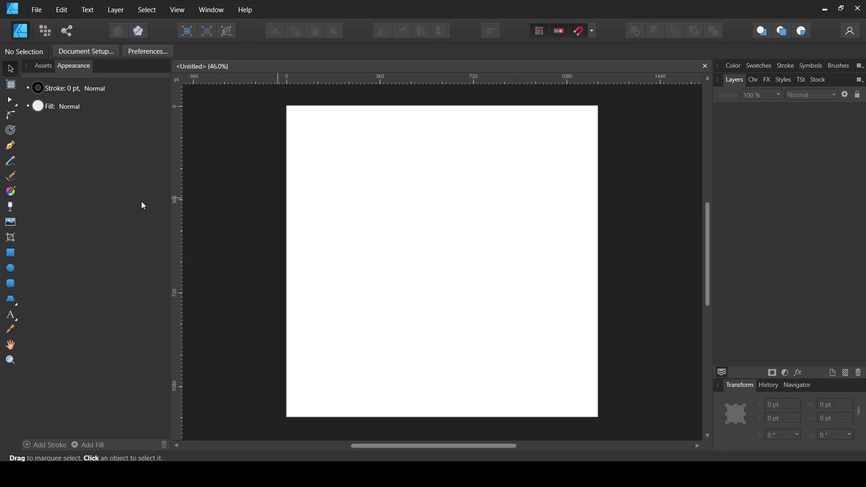
# Draw a rectangle on the page and set its width and height to 300 pt
pyautogui.click(11, 254)
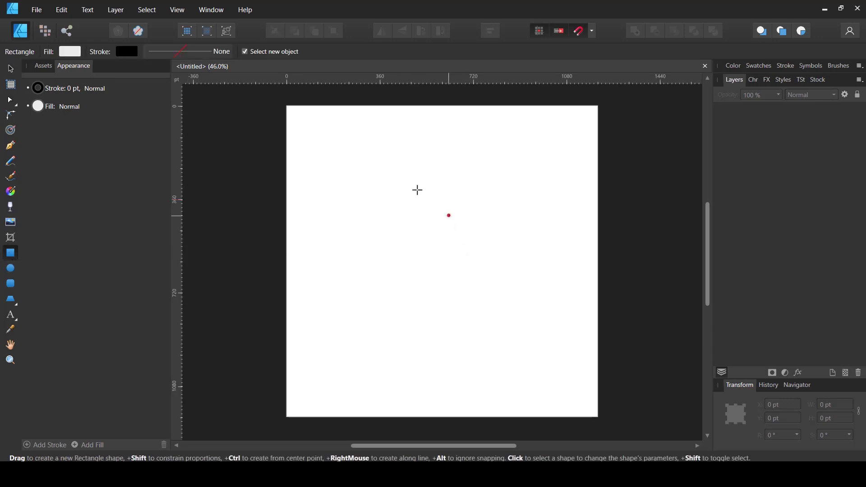
pyautogui.moveTo(327, 165); pyautogui.dragTo(511, 340)
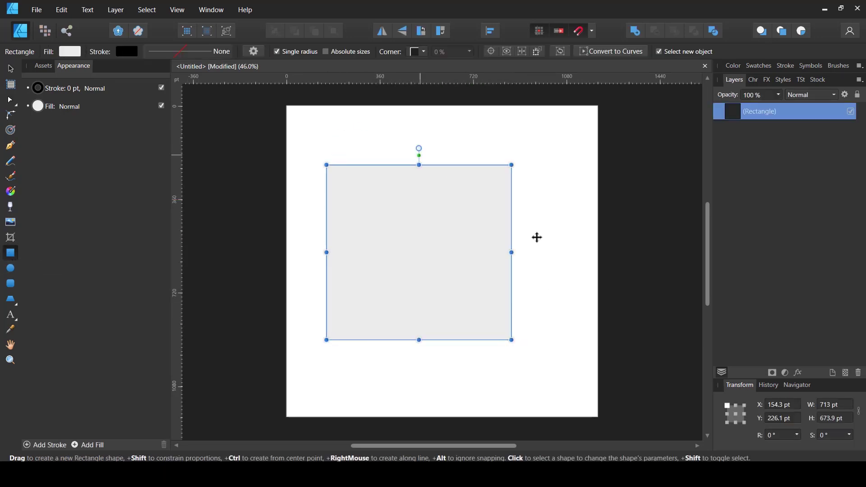
pyautogui.click(837, 408)
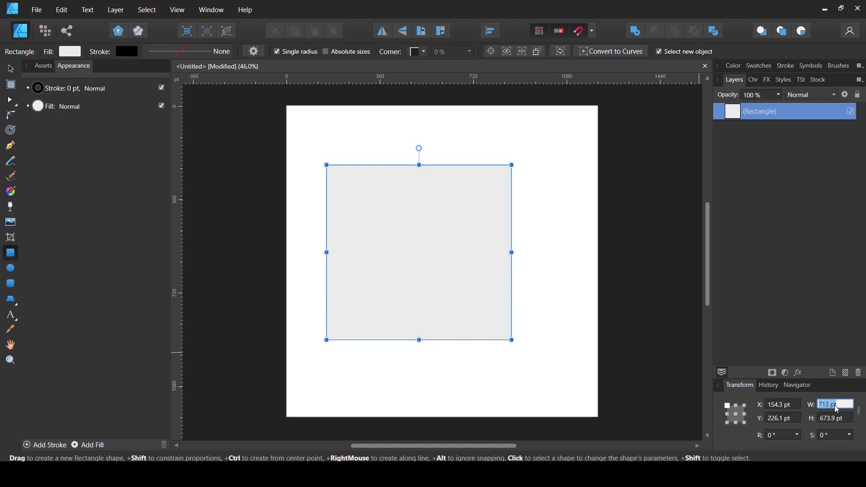
pyautogui.write('300')
pyautogui.press('Tab')
pyautogui.write('3')
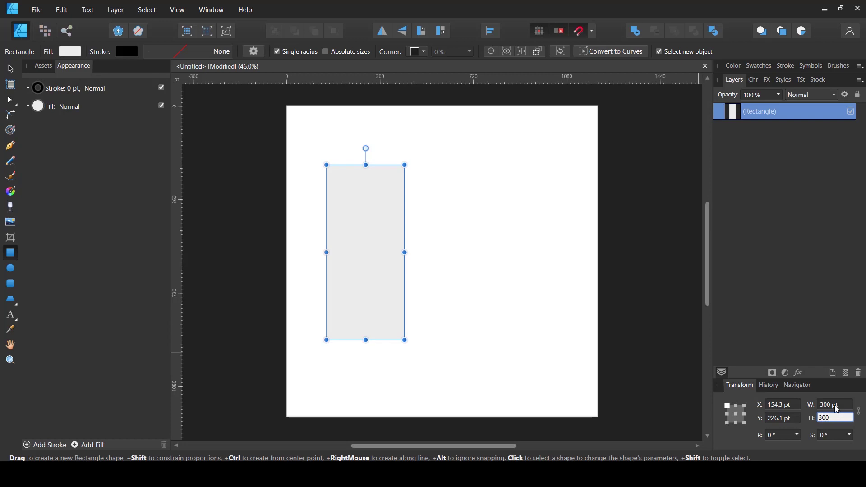
pyautogui.click(837, 409)
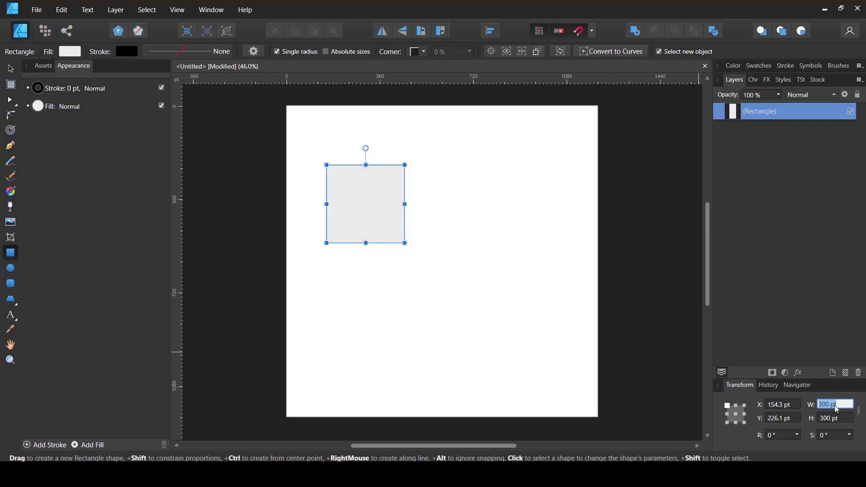
# Centre the square horizontally and vertically on the page
pyautogui.click(11, 69)
pyautogui.click(492, 30)
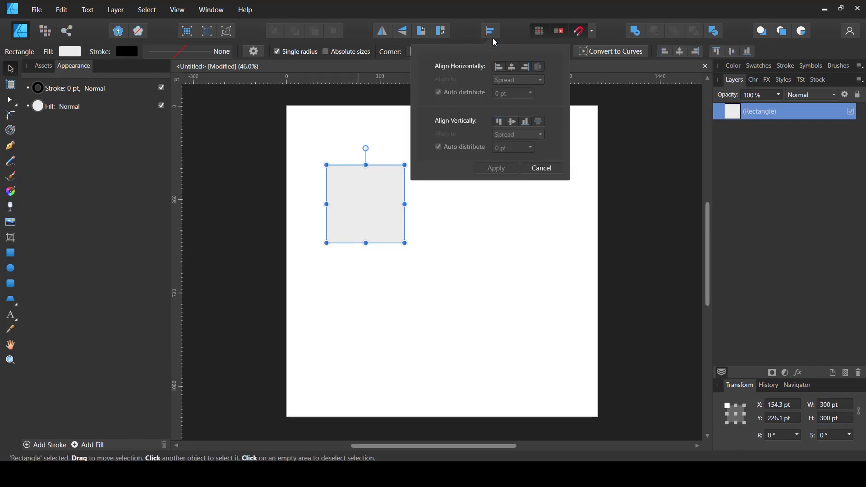
pyautogui.click(511, 67)
pyautogui.click(512, 121)
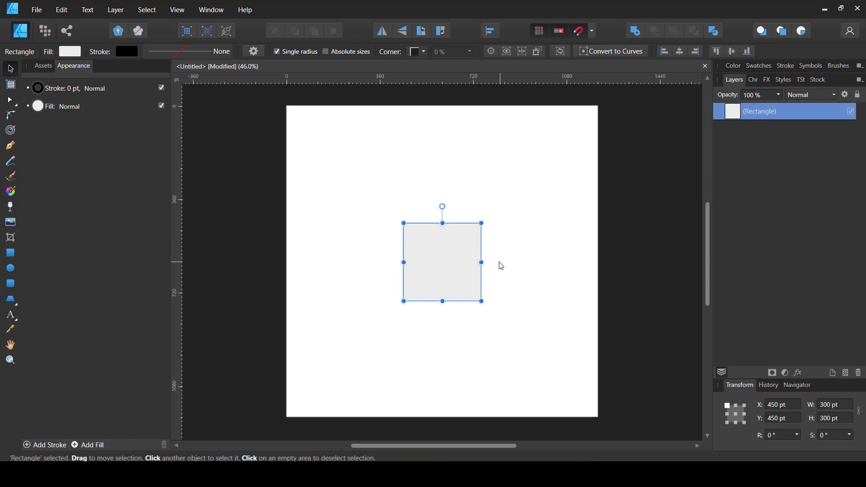
# Remove the square's fill and give its black outline a 6.3 pt stroke width
pyautogui.scroll(2, 482, 272)
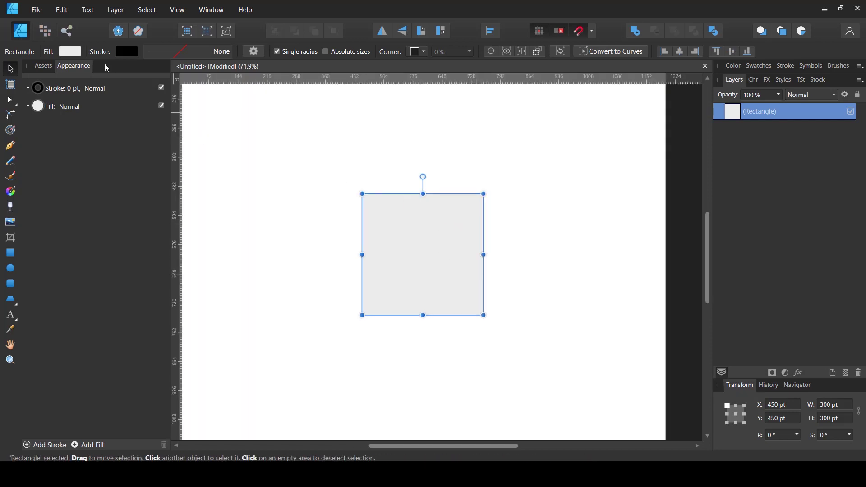
pyautogui.click(69, 52)
pyautogui.click(178, 73)
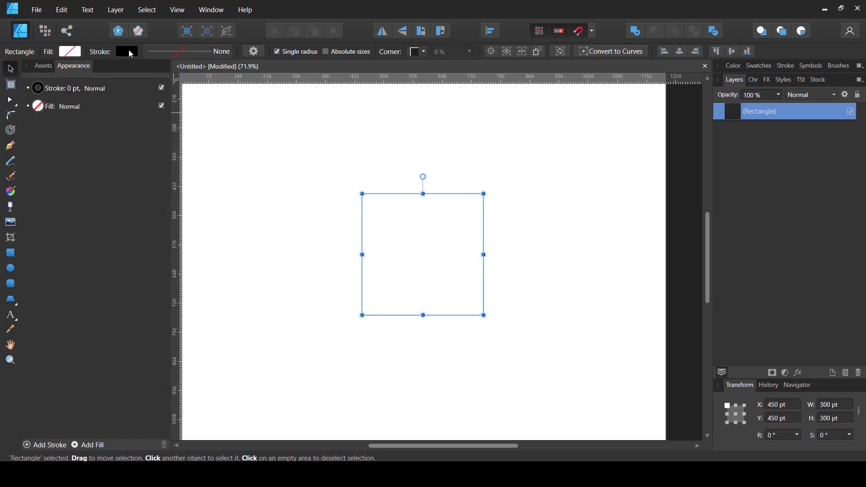
pyautogui.click(154, 52)
pyautogui.moveTo(152, 90); pyautogui.dragTo(171, 91)
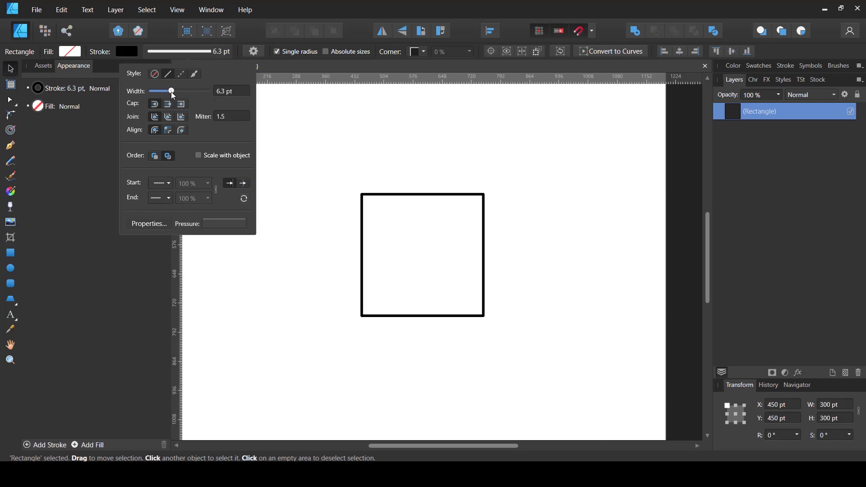
pyautogui.click(577, 263)
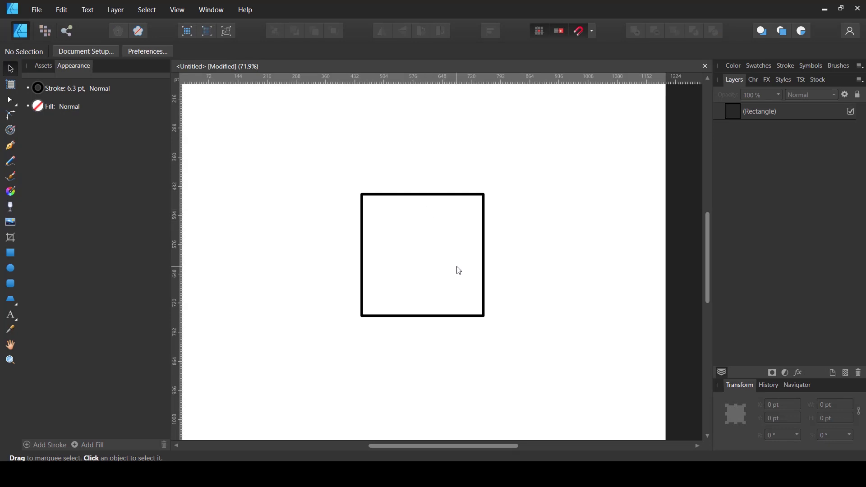
# Draw a circle about 228 pt in diameter and snap its centre to the square's upper-right corner
pyautogui.click(10, 269)
pyautogui.moveTo(408, 201); pyautogui.dragTo(493, 299)
pyautogui.press('v')
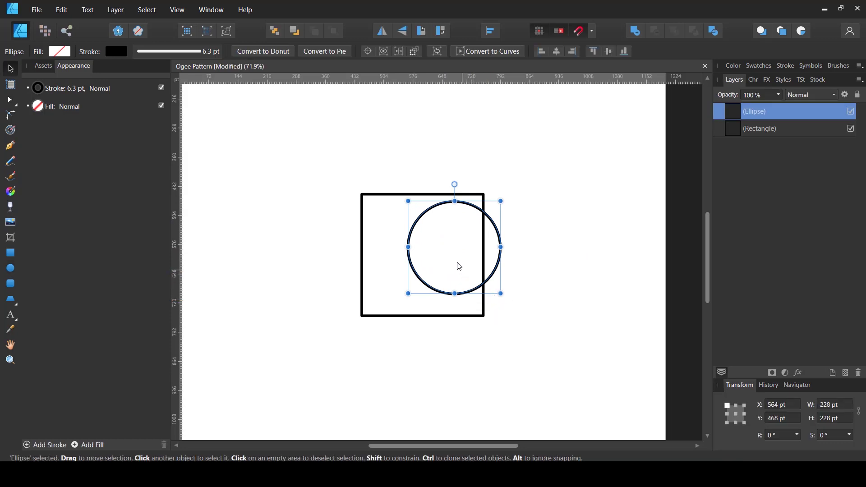
pyautogui.moveTo(492, 219); pyautogui.dragTo(520, 168)
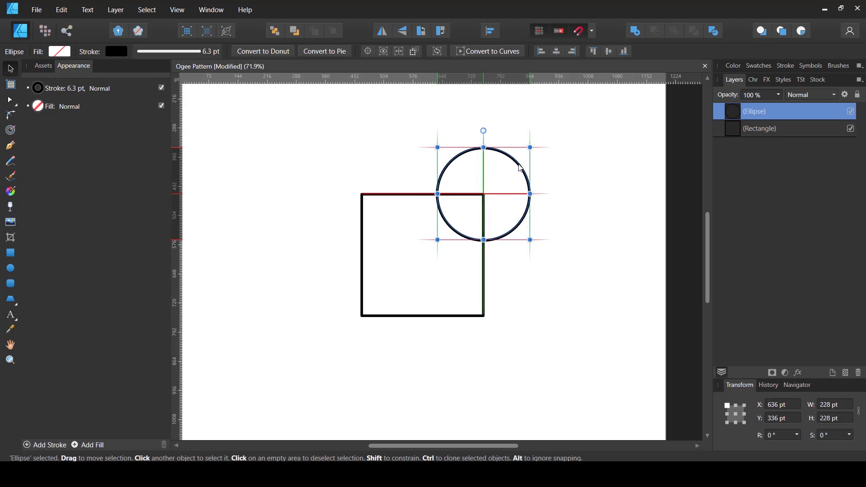
pyautogui.moveTo(520, 168); pyautogui.dragTo(522, 169)
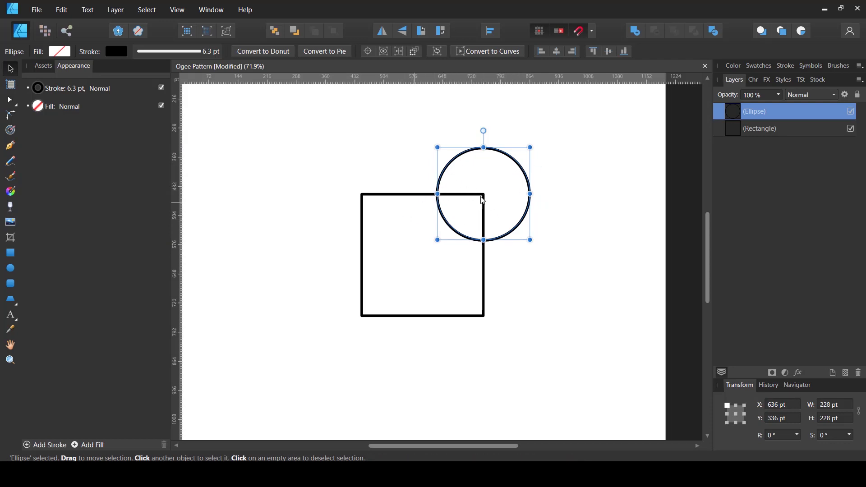
pyautogui.scroll(2, 514, 189)
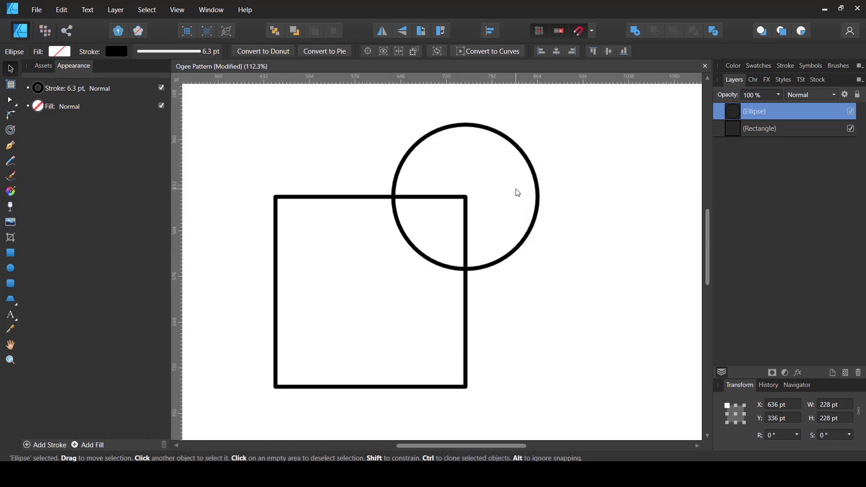
pyautogui.click(591, 31)
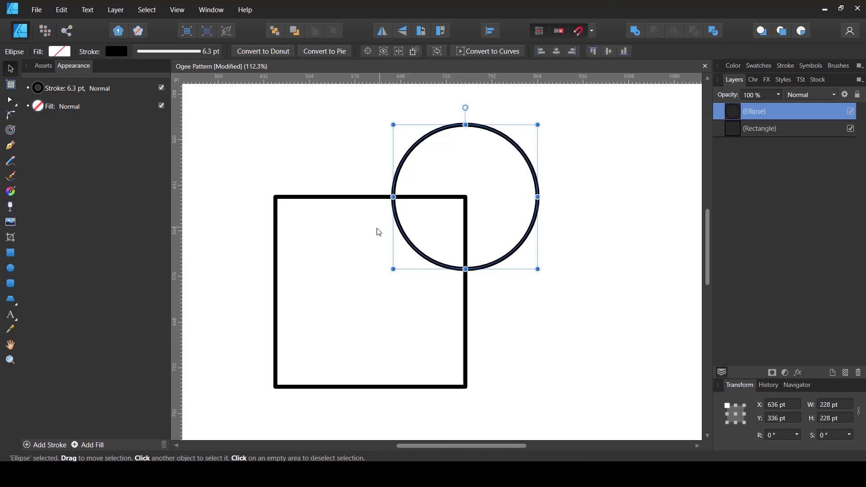
# With the Pen tool in line mode, draw a vertical line about 492 pt long and a horizontal line about 540 pt long across the square
pyautogui.click(9, 149)
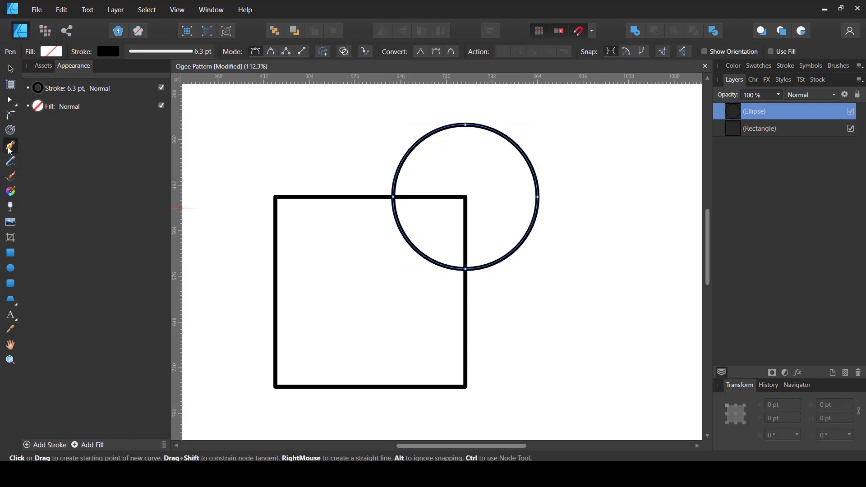
pyautogui.click(301, 53)
pyautogui.scroll(-1, 366, 148)
pyautogui.click(366, 145)
pyautogui.click(366, 393)
pyautogui.click(235, 269)
pyautogui.click(510, 269)
pyautogui.press('v')
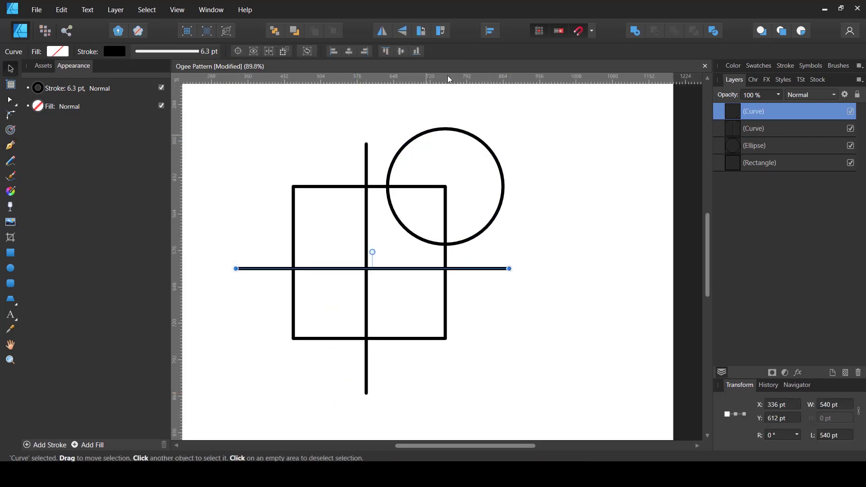
# Align the horizontal line to the page's vertical middle and the vertical line to its horizontal centre
pyautogui.click(400, 51)
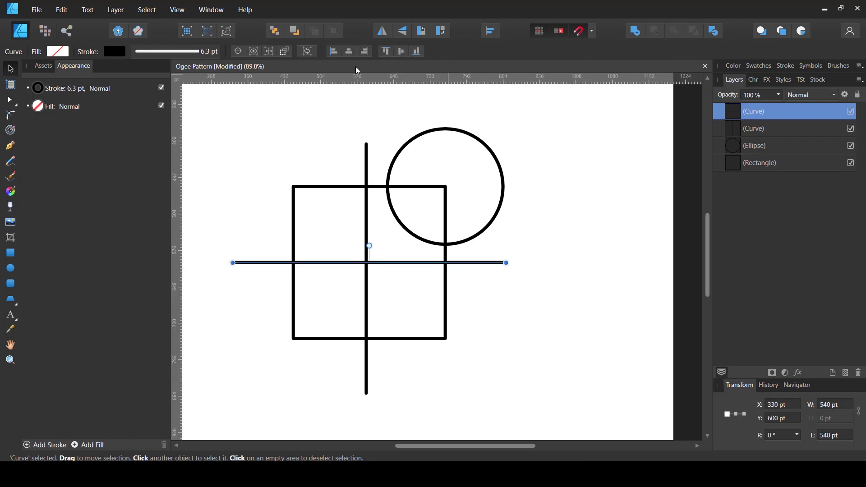
pyautogui.click(353, 132)
pyautogui.click(383, 143)
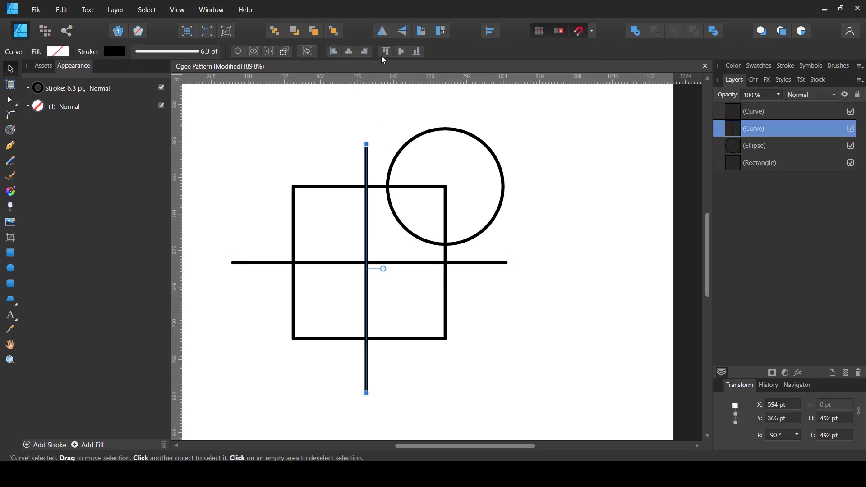
pyautogui.click(350, 53)
pyautogui.click(501, 230)
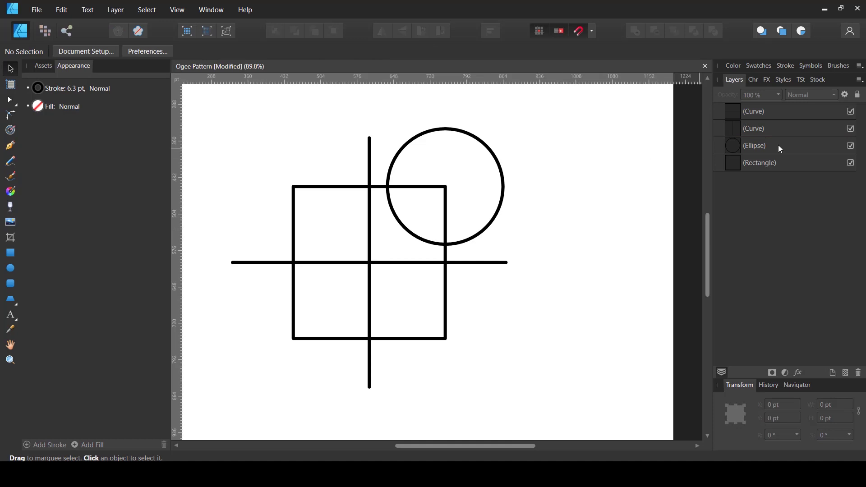
# Enlarge the circle to 300 pt so it touches both centre lines, with its centre on the square's upper-right corner
pyautogui.click(759, 146)
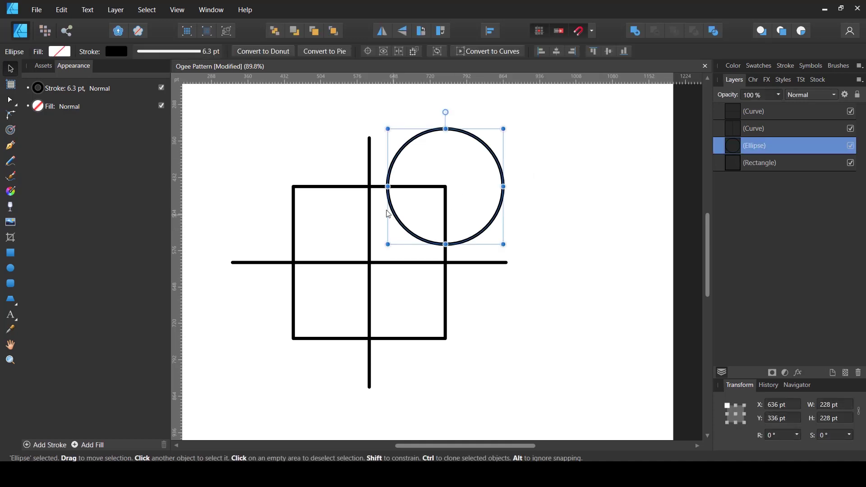
pyautogui.scroll(1, 395, 204)
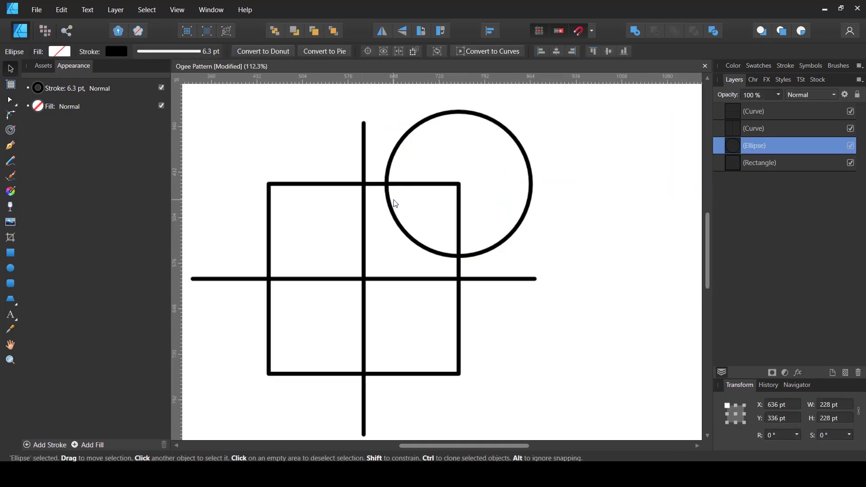
pyautogui.moveTo(379, 185); pyautogui.dragTo(363, 184)
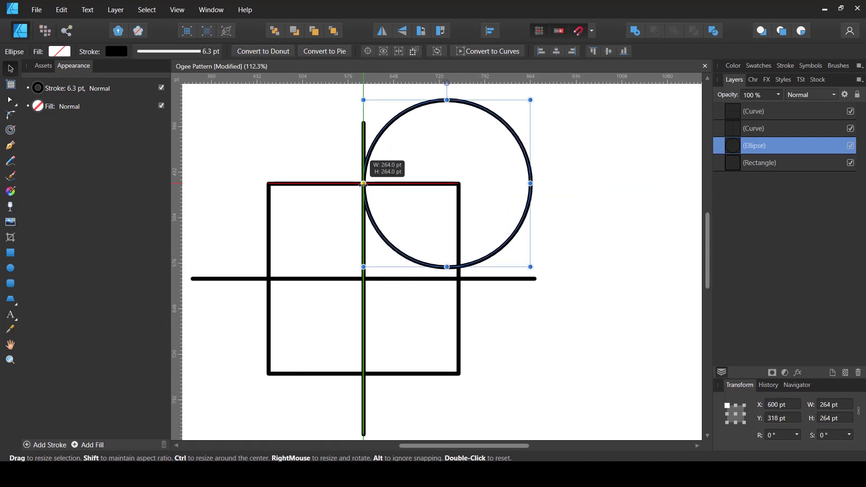
pyautogui.moveTo(363, 184); pyautogui.dragTo(363, 184)
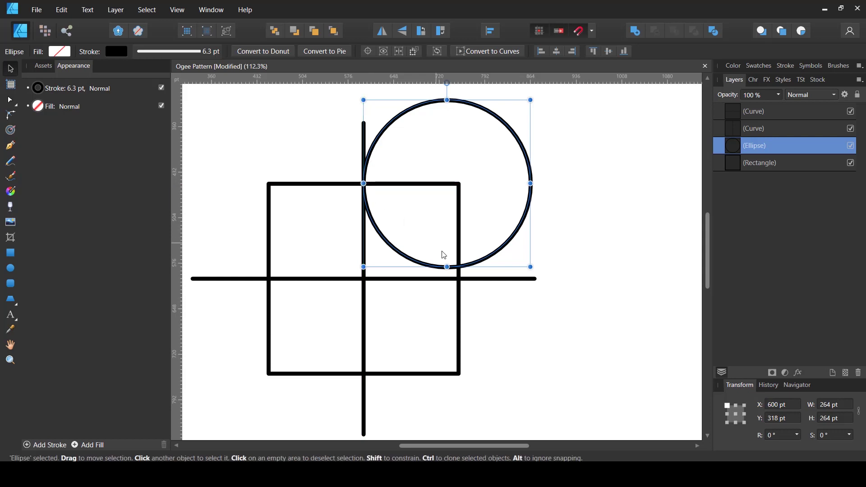
pyautogui.moveTo(446, 268); pyautogui.dragTo(447, 279)
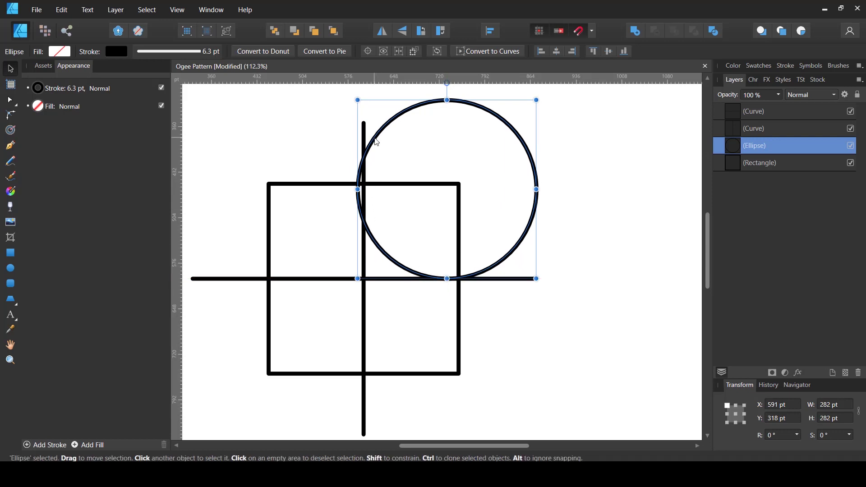
pyautogui.moveTo(379, 142); pyautogui.dragTo(385, 140)
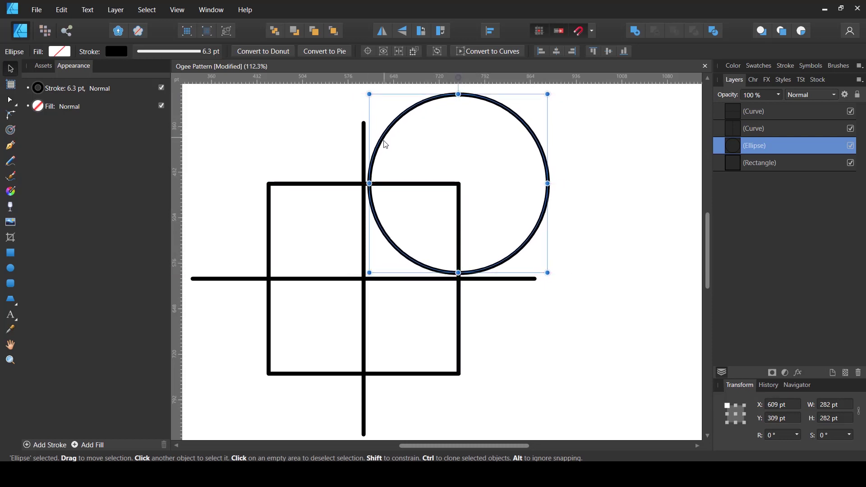
pyautogui.moveTo(458, 273); pyautogui.dragTo(459, 279)
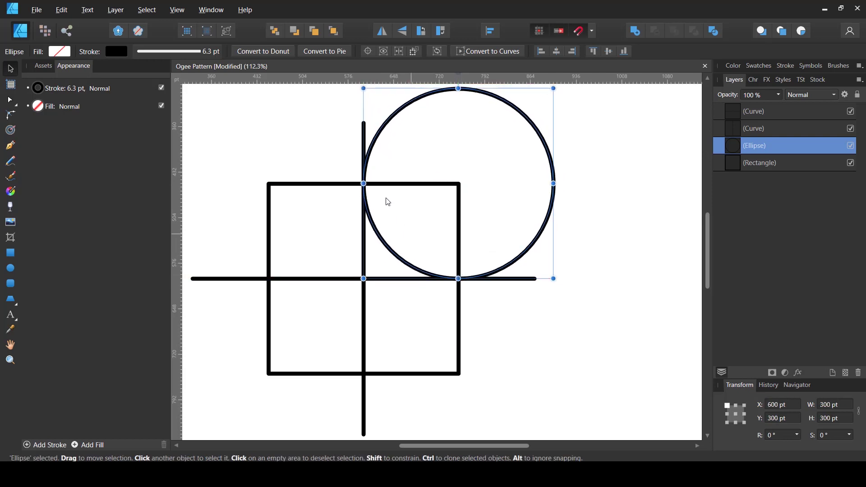
pyautogui.moveTo(363, 184)
pyautogui.mouseDown()
pyautogui.moveTo(408, 183)
pyautogui.moveTo(363, 184)
pyautogui.mouseUp()
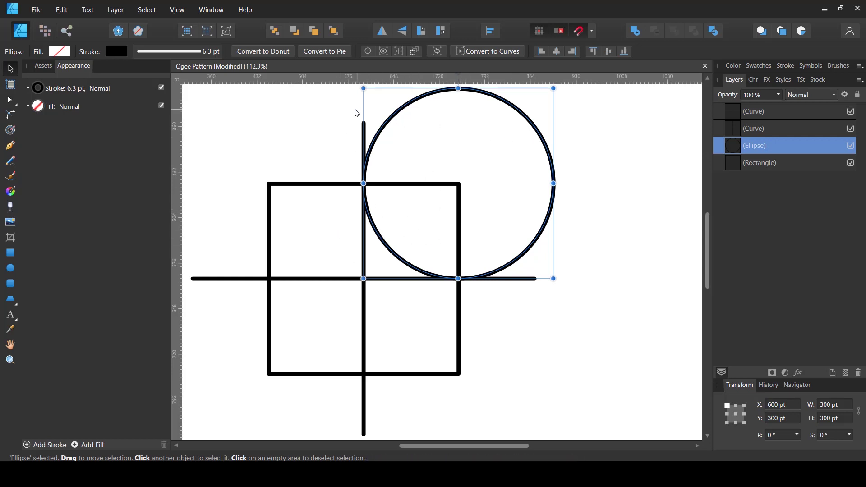
# Convert the circle to a pie with a 180° start angle and a 90° total angle
pyautogui.click(325, 51)
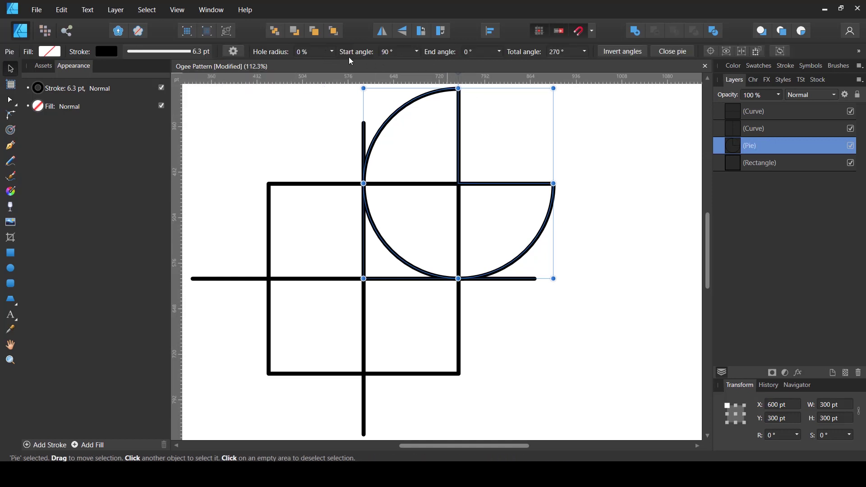
pyautogui.click(417, 52)
pyautogui.moveTo(418, 66); pyautogui.dragTo(438, 65)
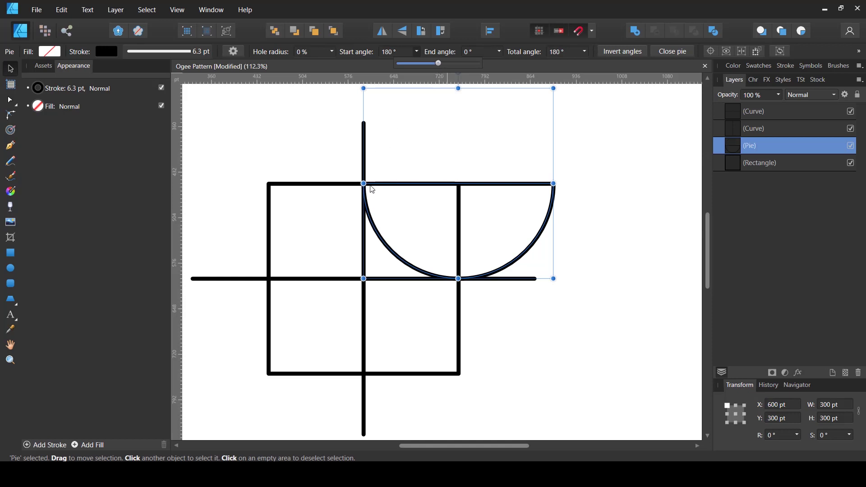
pyautogui.click(584, 51)
pyautogui.click(585, 52)
pyautogui.moveTo(587, 65); pyautogui.dragTo(571, 68)
pyautogui.click(561, 55)
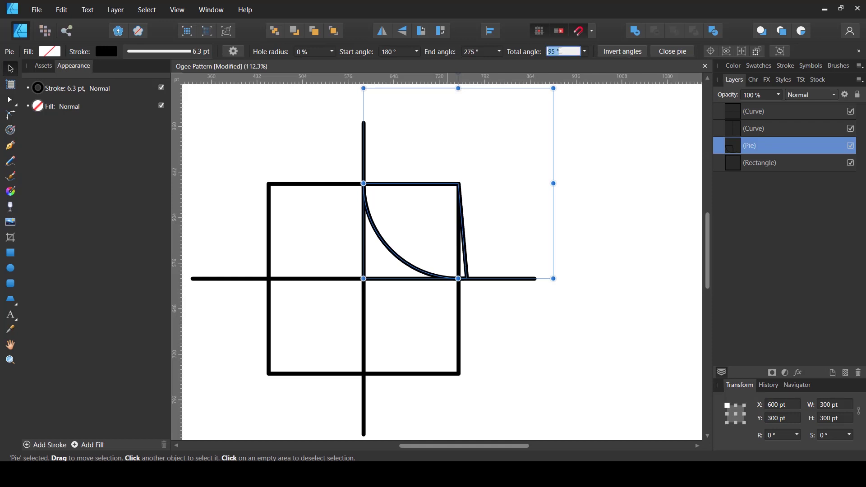
pyautogui.press('Return')
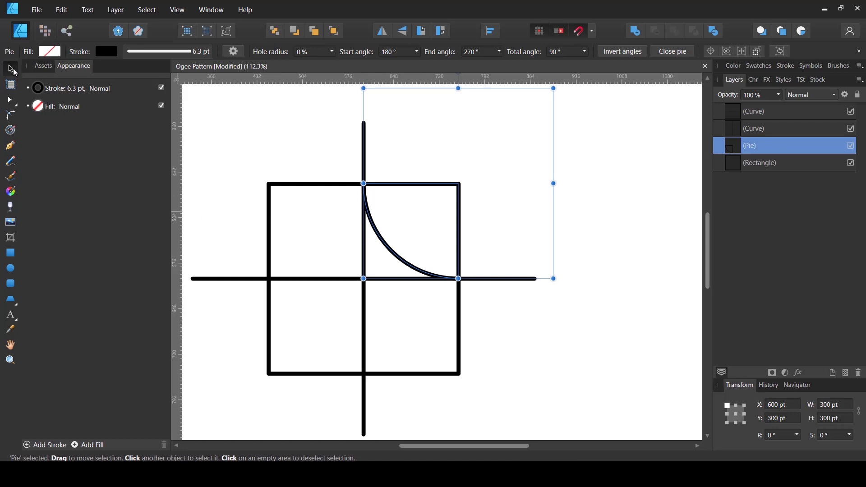
# Hide the vertical and horizontal centre guide lines
pyautogui.click(818, 129)
pyautogui.click(851, 111)
pyautogui.click(851, 129)
pyautogui.click(554, 236)
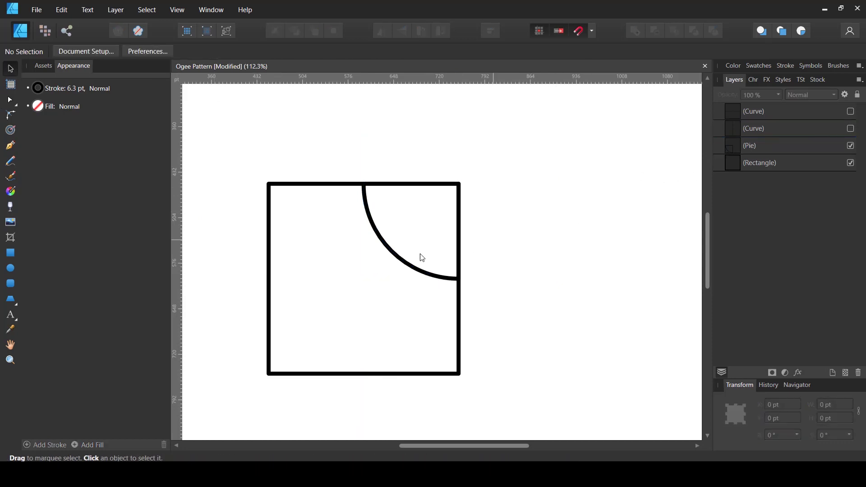
# Move the quarter pie into the square's upper-left quarter and place a copy rotated 180° in the lower-right quarter
pyautogui.click(744, 149)
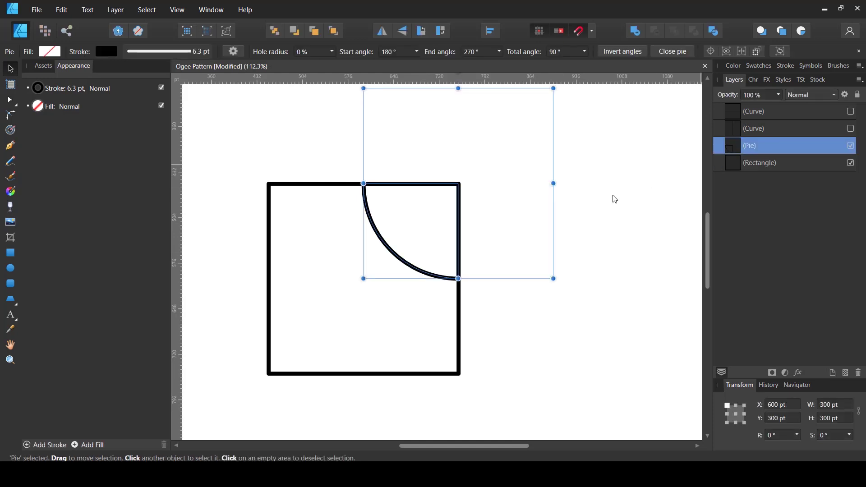
pyautogui.moveTo(401, 261); pyautogui.dragTo(305, 259)
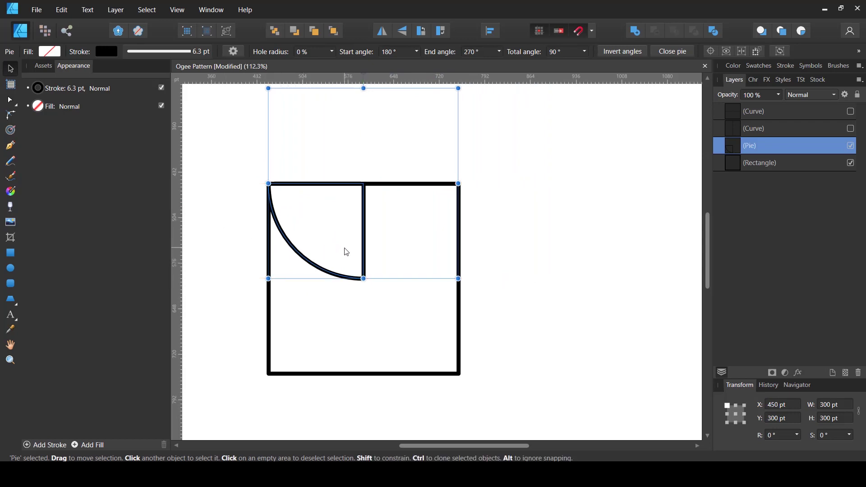
pyautogui.hotkey('ctrl', 'j')
pyautogui.scroll(-2, 504, 242)
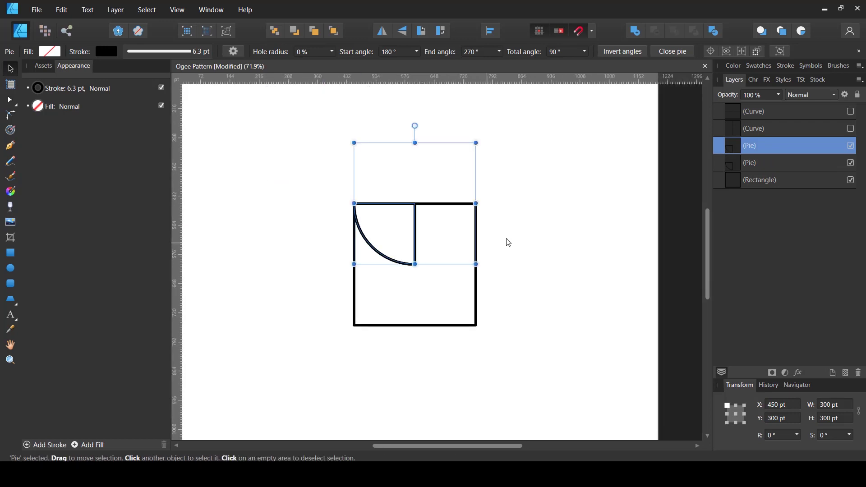
pyautogui.moveTo(417, 236); pyautogui.dragTo(476, 285)
pyautogui.moveTo(537, 199); pyautogui.dragTo(396, 330)
pyautogui.scroll(1, 492, 246)
pyautogui.moveTo(492, 246); pyautogui.dragTo(451, 292)
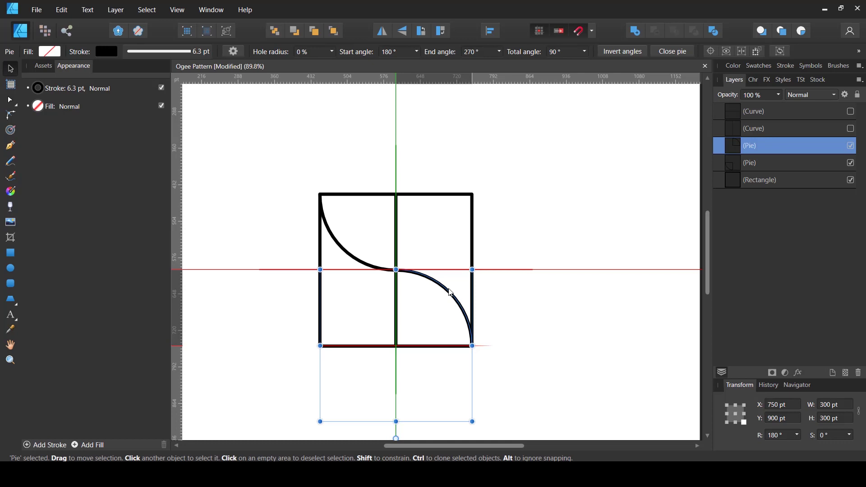
pyautogui.moveTo(450, 293); pyautogui.dragTo(450, 293)
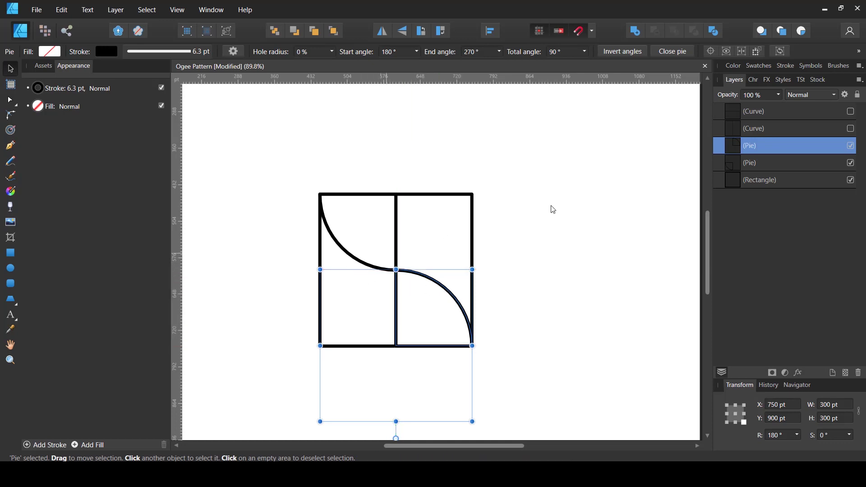
# Hide the square and convert both quarter pies to curves
pyautogui.click(850, 181)
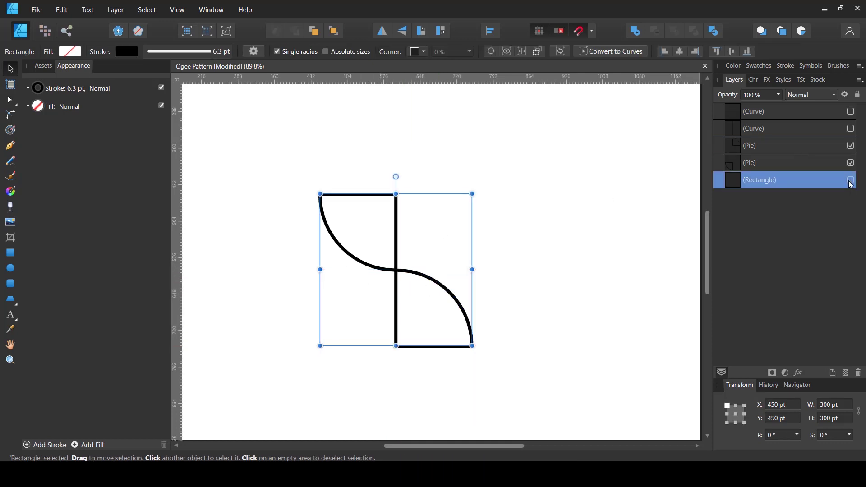
pyautogui.click(545, 213)
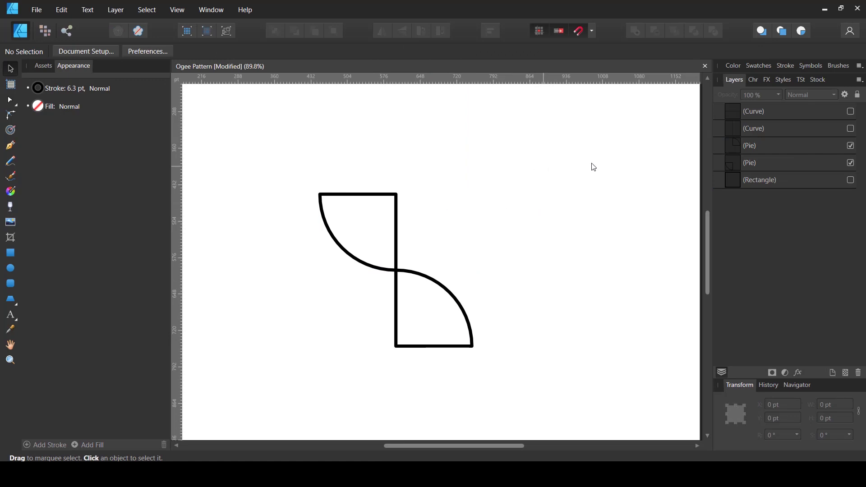
pyautogui.moveTo(546, 156); pyautogui.dragTo(277, 379)
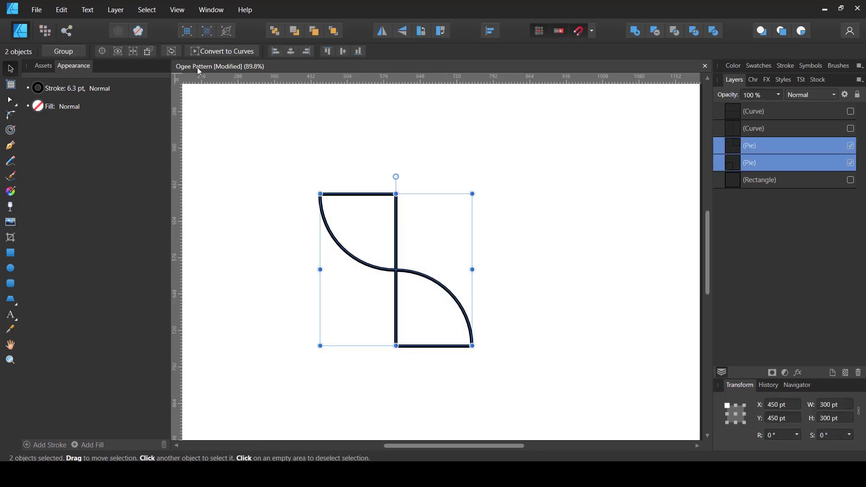
pyautogui.click(215, 52)
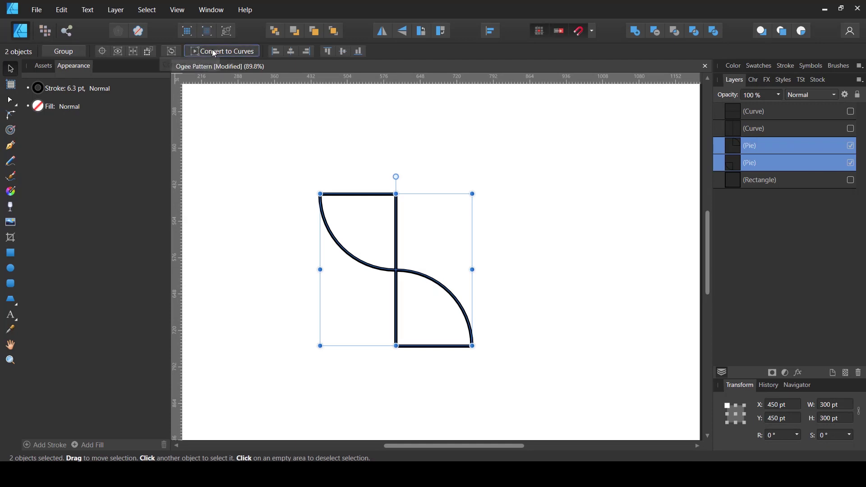
# Break the upper quarter pie's curve at its right-angle corner and delete both straight sides, leaving only the arc
pyautogui.click(11, 100)
pyautogui.click(267, 154)
pyautogui.click(397, 199)
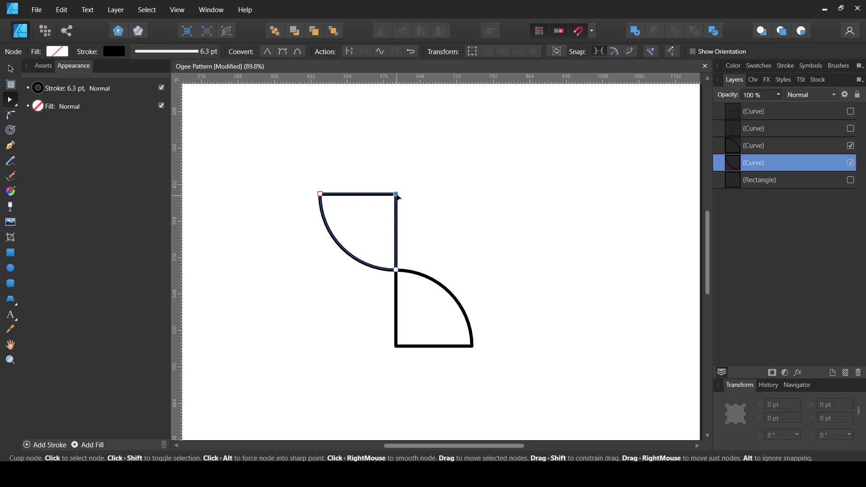
pyautogui.click(398, 197)
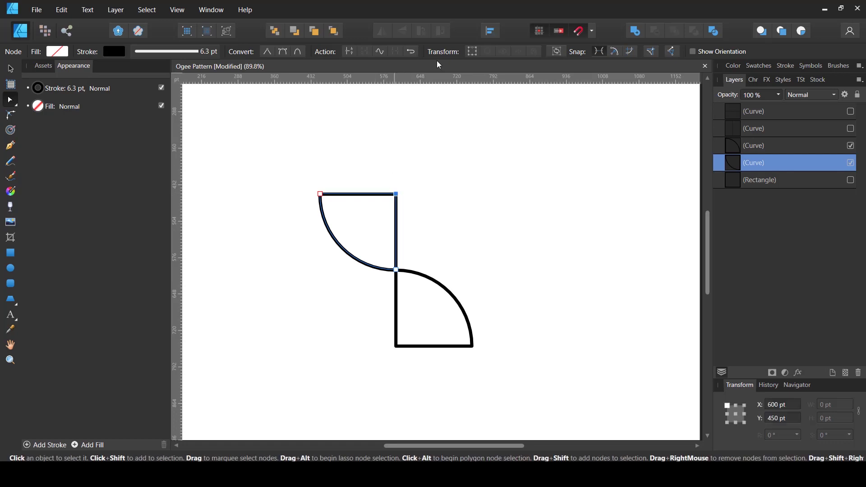
pyautogui.click(350, 53)
pyautogui.click(397, 195)
pyautogui.moveTo(396, 195); pyautogui.dragTo(420, 198)
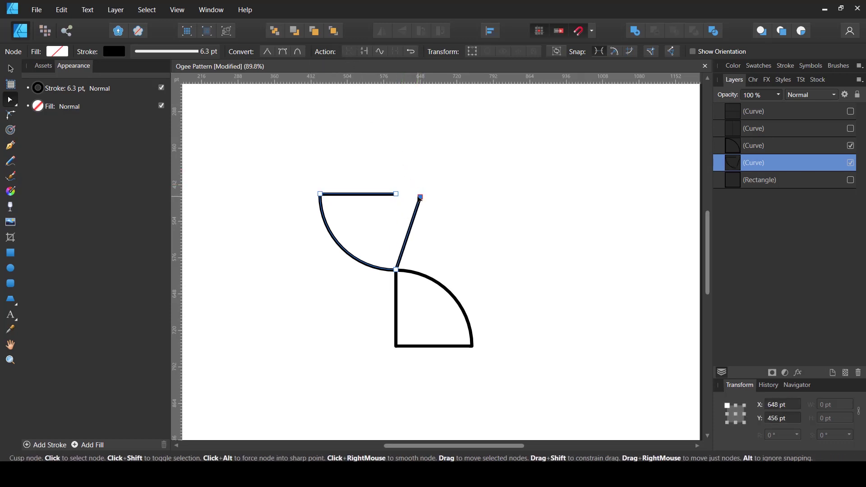
pyautogui.press('Delete')
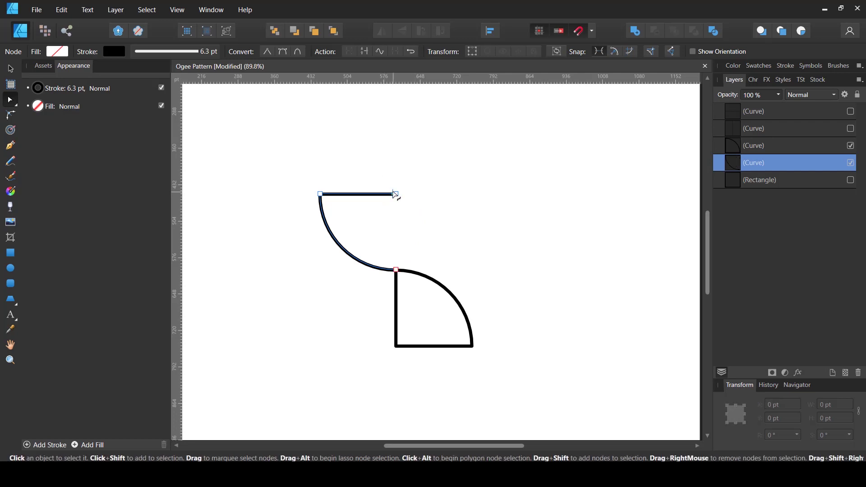
pyautogui.click(395, 195)
pyautogui.press('Delete')
# Break the lower quarter pie's curve at its right-angle corner and delete its two straight sides, leaving only the arc
pyautogui.click(738, 147)
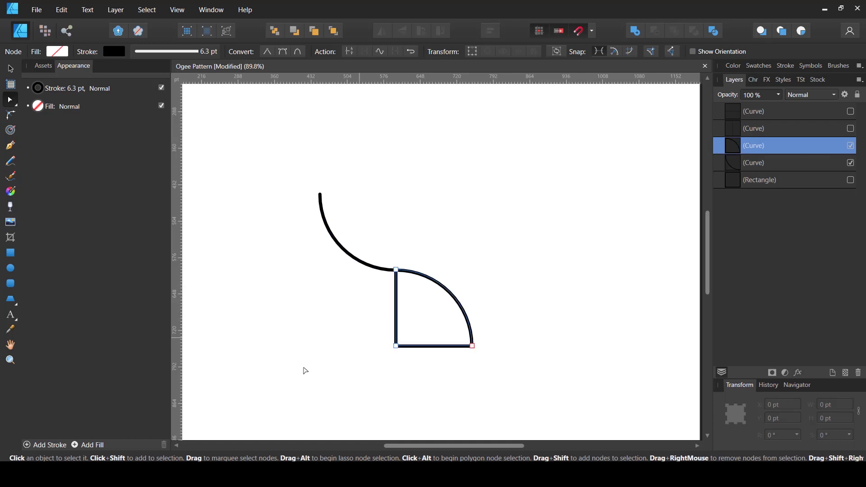
pyautogui.click(396, 346)
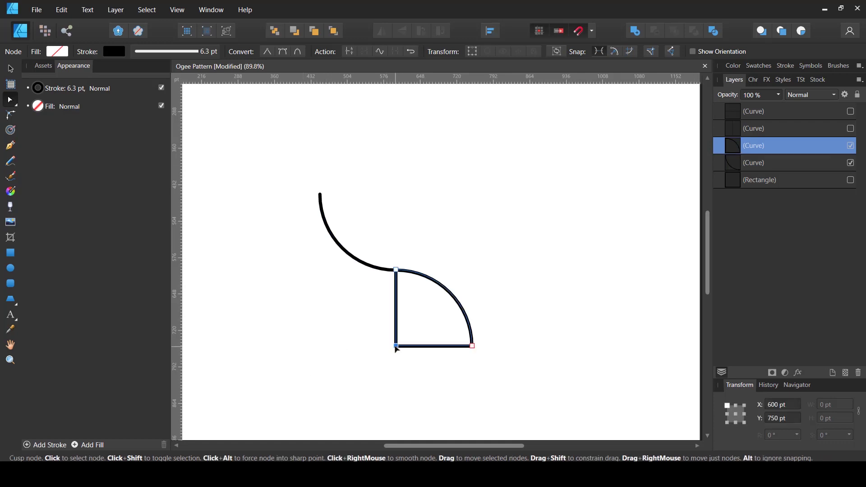
pyautogui.click(352, 51)
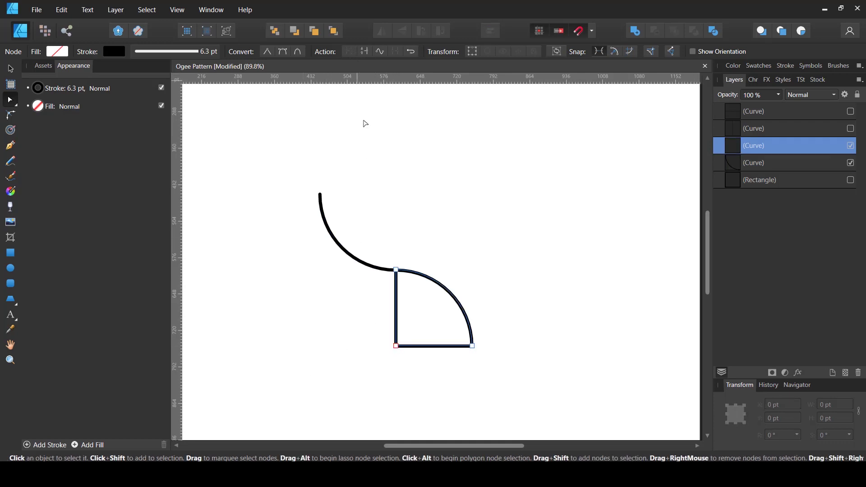
pyautogui.moveTo(392, 351); pyautogui.dragTo(371, 347)
pyautogui.press('Delete')
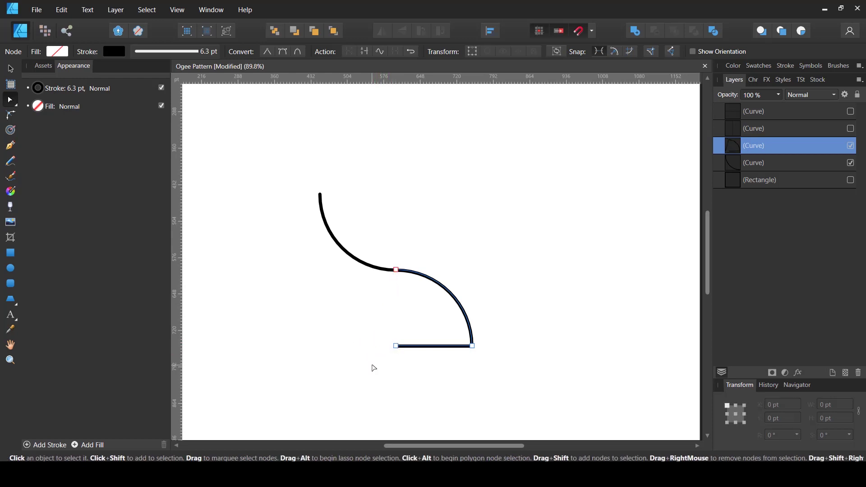
pyautogui.click(396, 345)
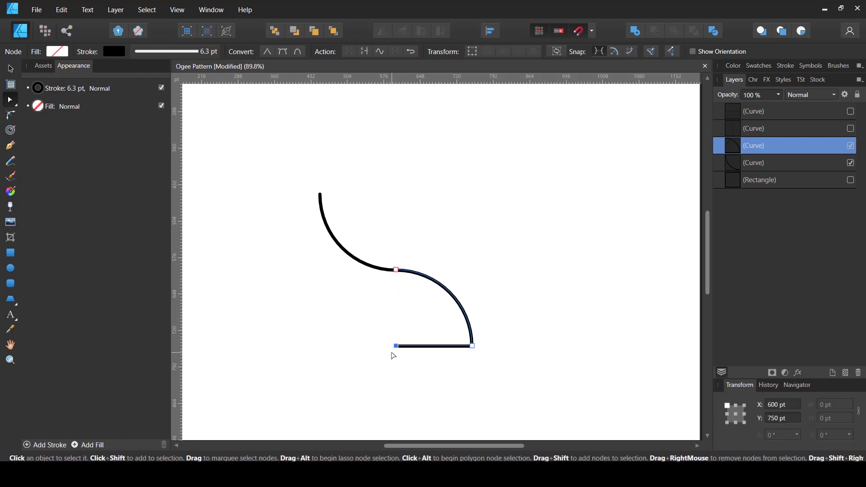
pyautogui.press('Delete')
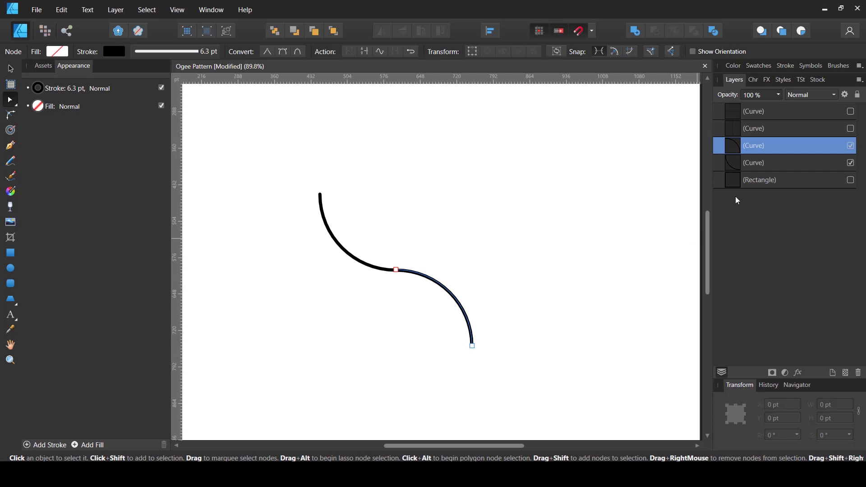
# Join the two arcs at their shared middle node into a single S-shaped curve
pyautogui.keyDown('shift'); pyautogui.click(768, 163); pyautogui.keyUp('shift')
pyautogui.moveTo(413, 247); pyautogui.dragTo(370, 306)
pyautogui.scroll(3, 405, 261)
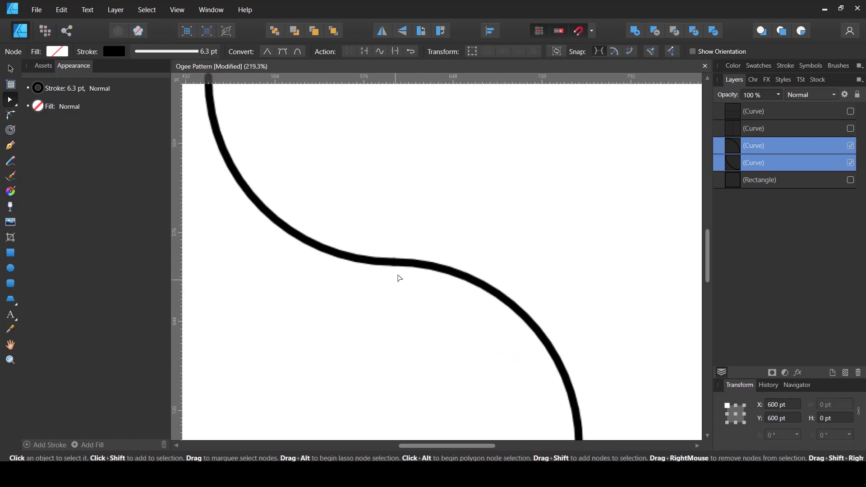
pyautogui.moveTo(421, 234); pyautogui.dragTo(342, 325)
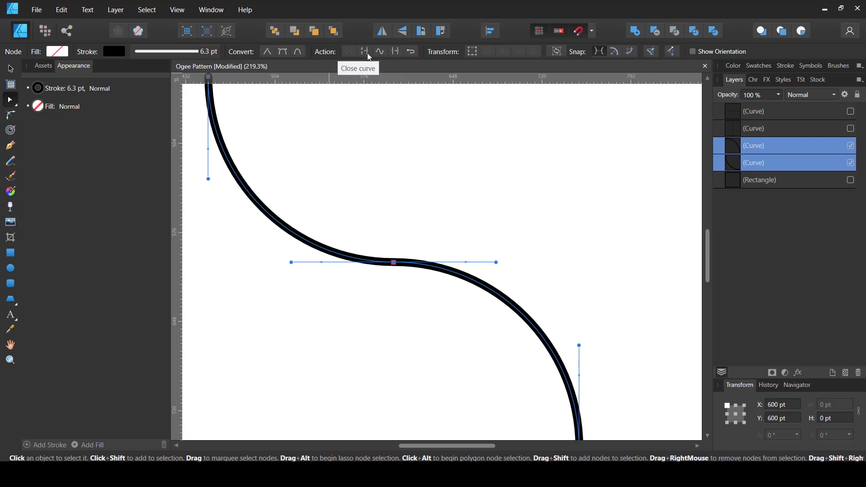
pyautogui.scroll(-4, 442, 148)
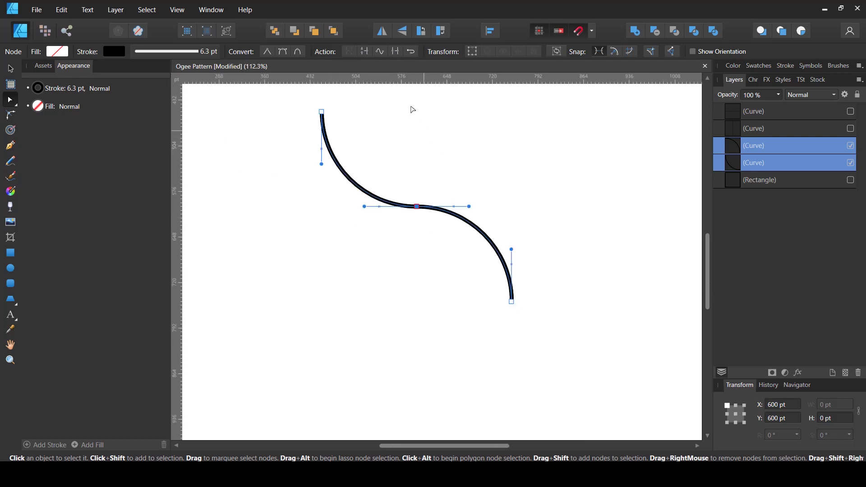
pyautogui.click(397, 51)
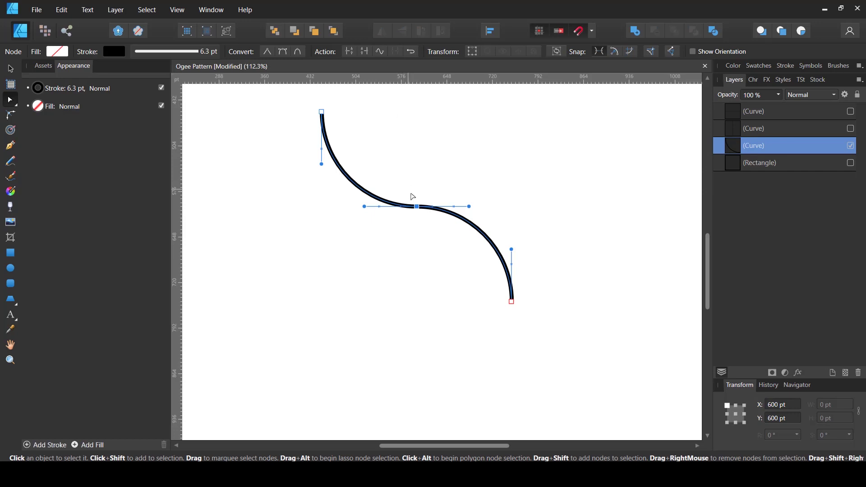
# Duplicate the S-shaped curve, flip the copy horizontally and snap it to the original's left side at X 150 pt
pyautogui.hotkey('ctrl', '0')
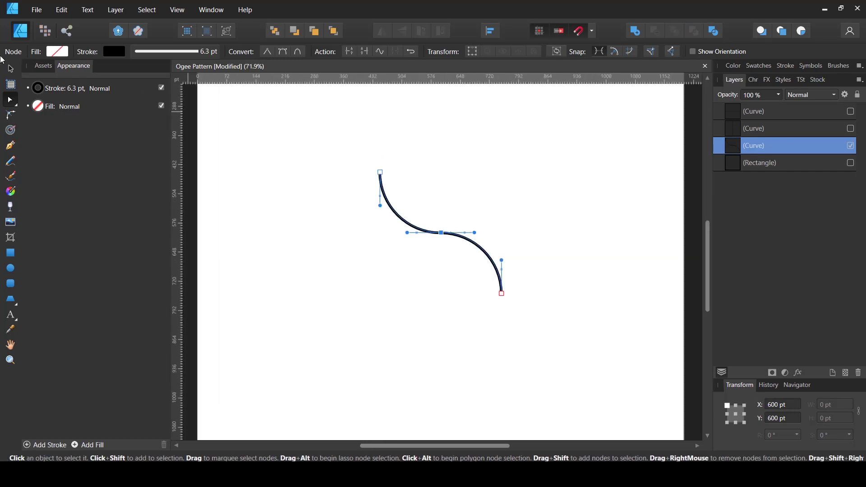
pyautogui.click(10, 70)
pyautogui.scroll(-2, 472, 216)
pyautogui.scroll(1, 472, 225)
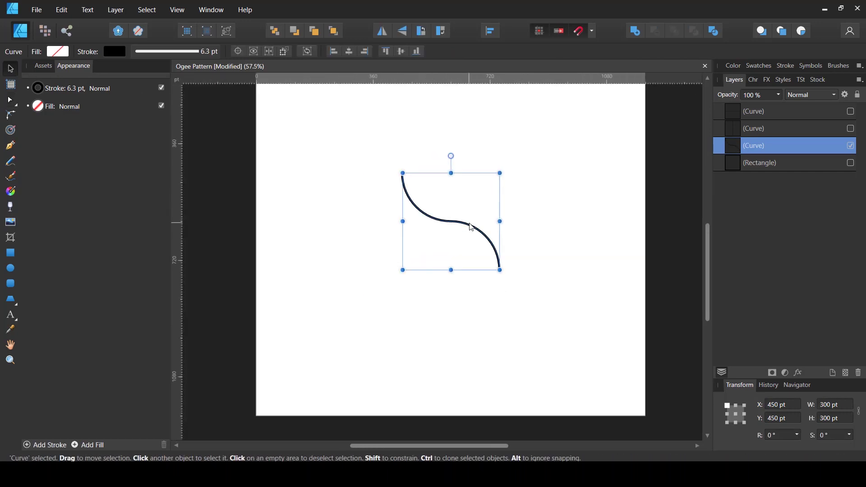
pyautogui.hotkey('ctrl', 'j')
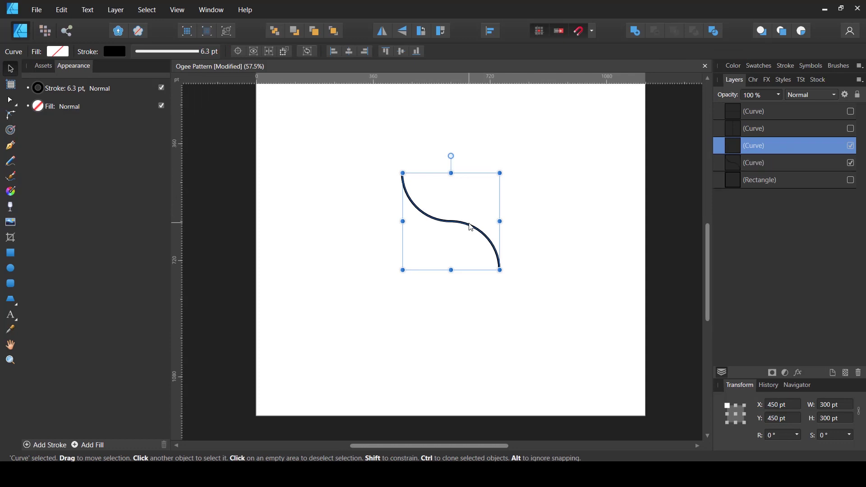
pyautogui.click(382, 31)
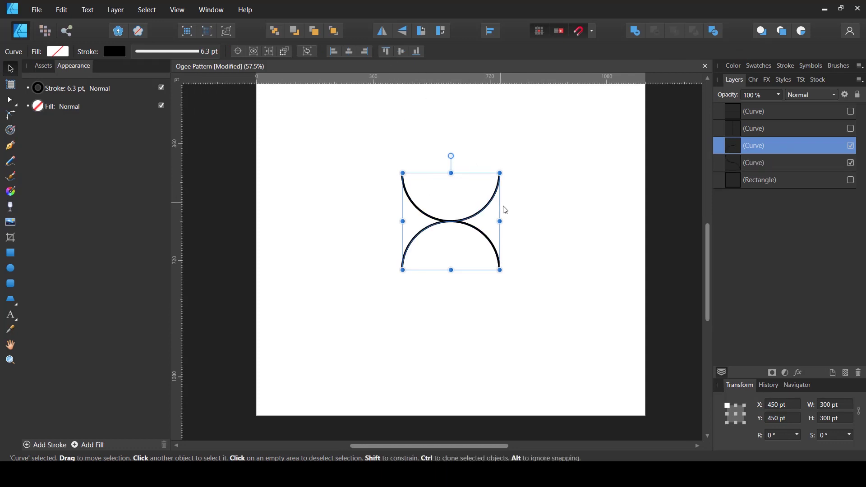
pyautogui.moveTo(496, 204); pyautogui.dragTo(398, 203)
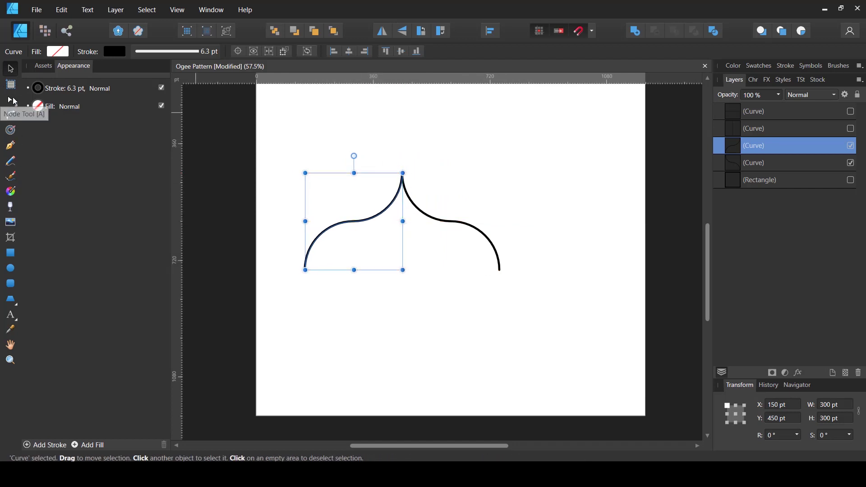
# Join the two mirrored S-shaped curves at their shared peak node into a single pointed-arch curve
pyautogui.click(11, 103)
pyautogui.keyDown('shift'); pyautogui.click(768, 169); pyautogui.keyUp('shift')
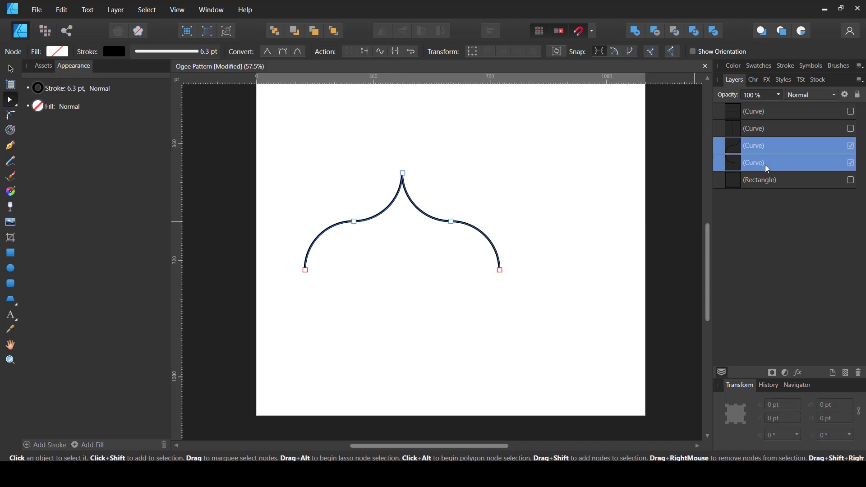
pyautogui.moveTo(418, 158); pyautogui.dragTo(384, 186)
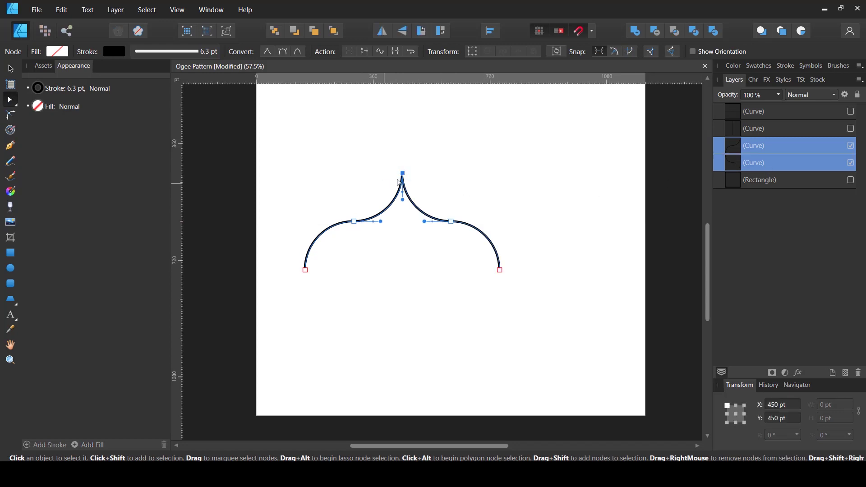
pyautogui.scroll(6, 405, 178)
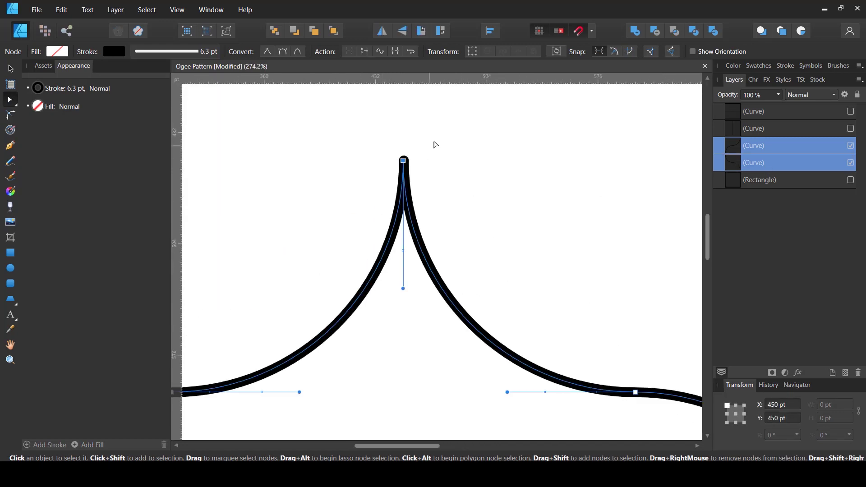
pyautogui.moveTo(435, 144); pyautogui.dragTo(364, 189)
pyautogui.scroll(-2, 415, 155)
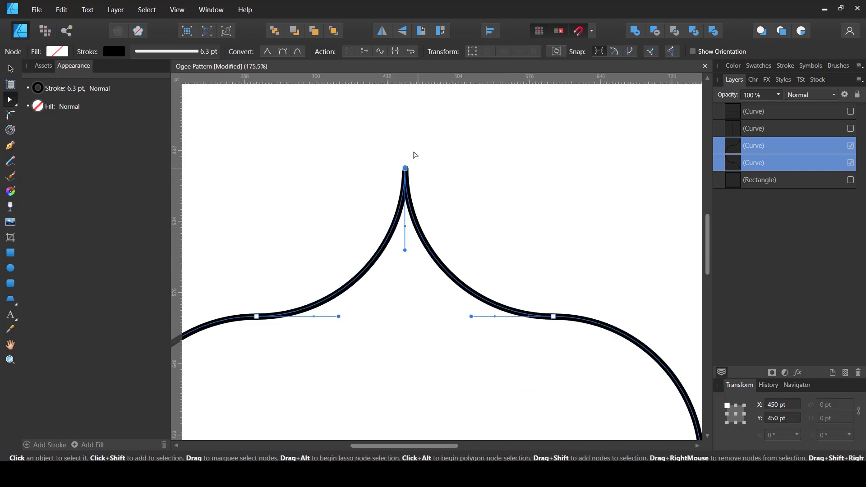
pyautogui.click(396, 51)
pyautogui.scroll(-5, 451, 190)
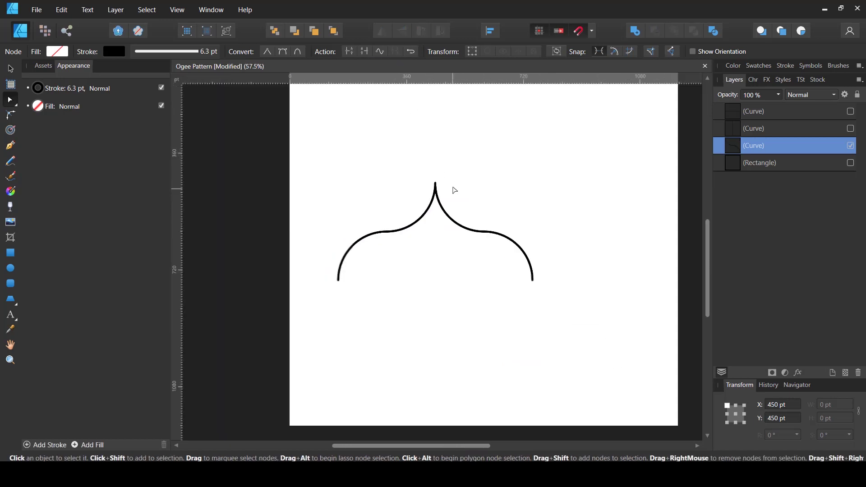
# Duplicate the pointed-arch curve, flip the copy vertically and move it straight down below the original with a small gap
pyautogui.scroll(1, 485, 242)
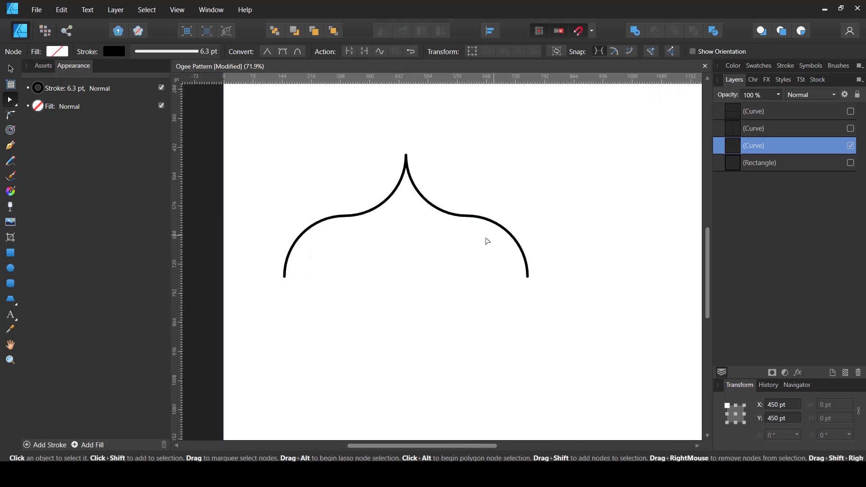
pyautogui.click(10, 69)
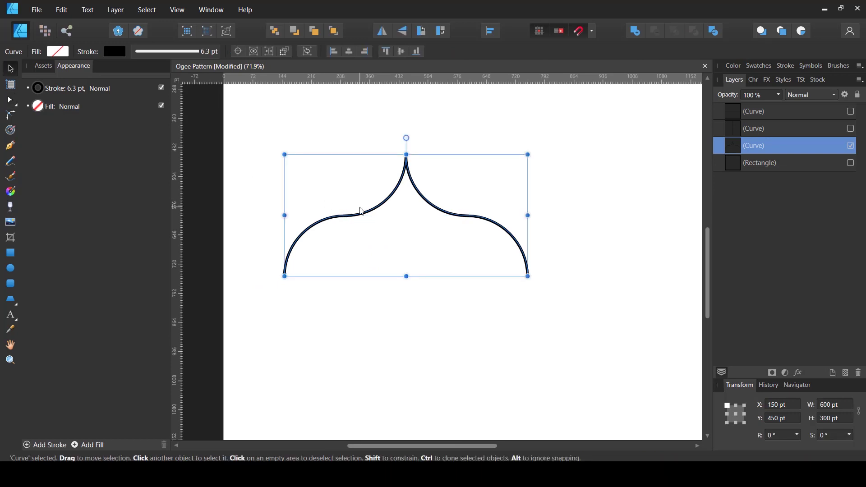
pyautogui.hotkey('ctrl', 'j')
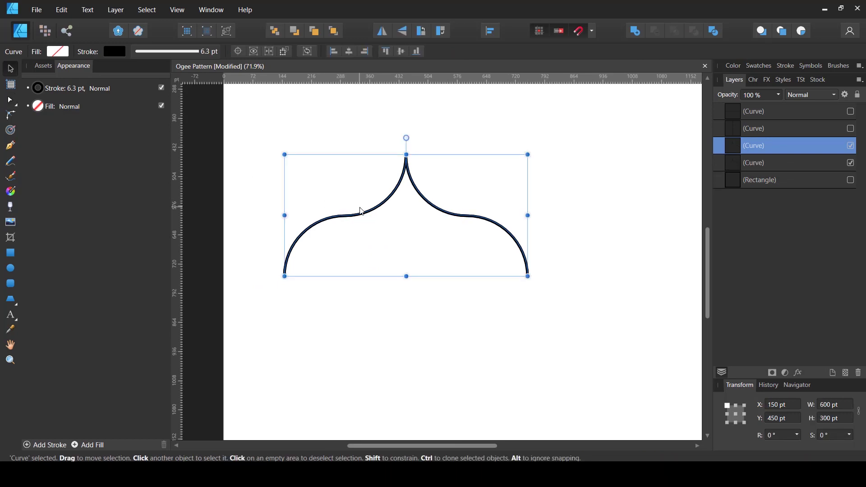
pyautogui.click(403, 32)
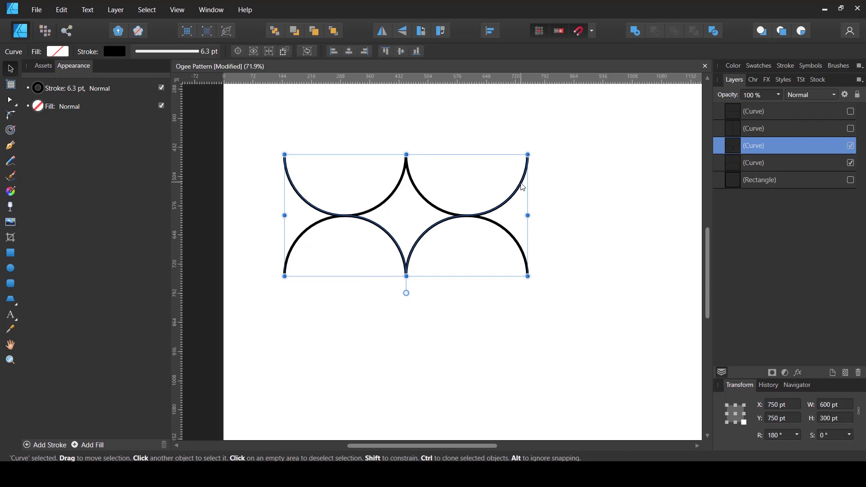
pyautogui.moveTo(523, 188); pyautogui.dragTo(511, 313)
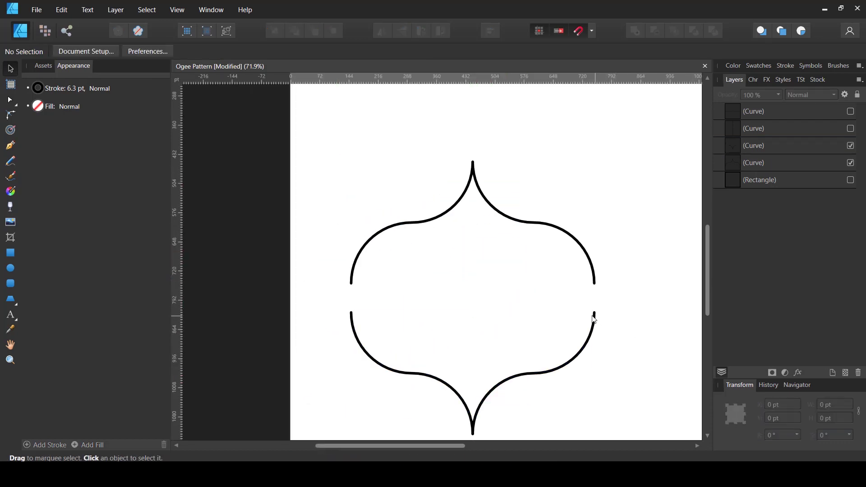
# Centre both arch curves horizontally on the page, one at a time, and snap the lower one to the upper one's ends
pyautogui.moveTo(631, 157); pyautogui.dragTo(357, 433)
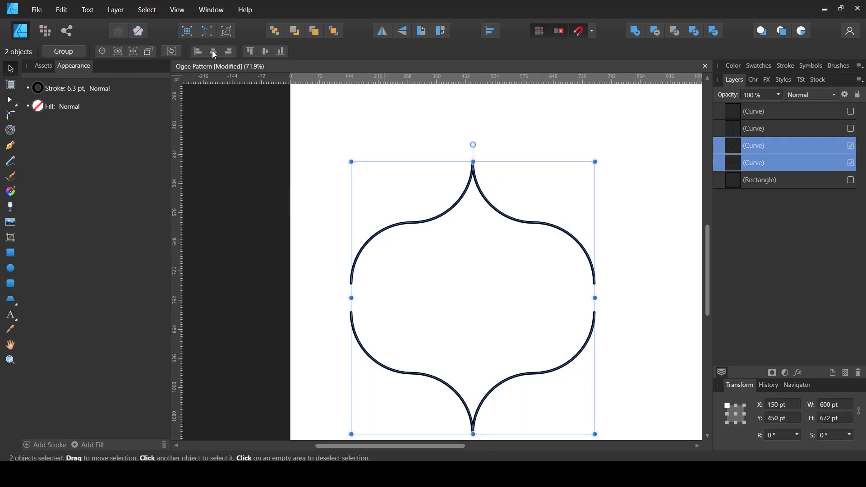
pyautogui.click(384, 148)
pyautogui.click(592, 279)
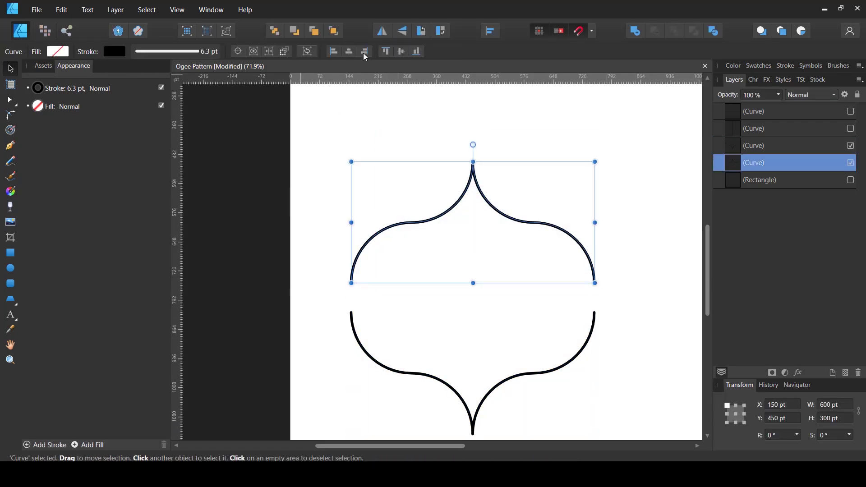
pyautogui.click(350, 50)
pyautogui.moveTo(328, 261); pyautogui.dragTo(363, 354)
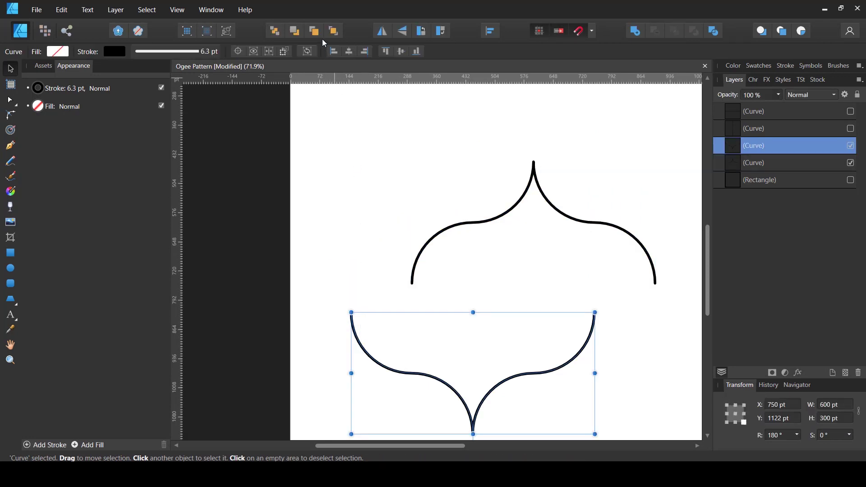
pyautogui.click(350, 52)
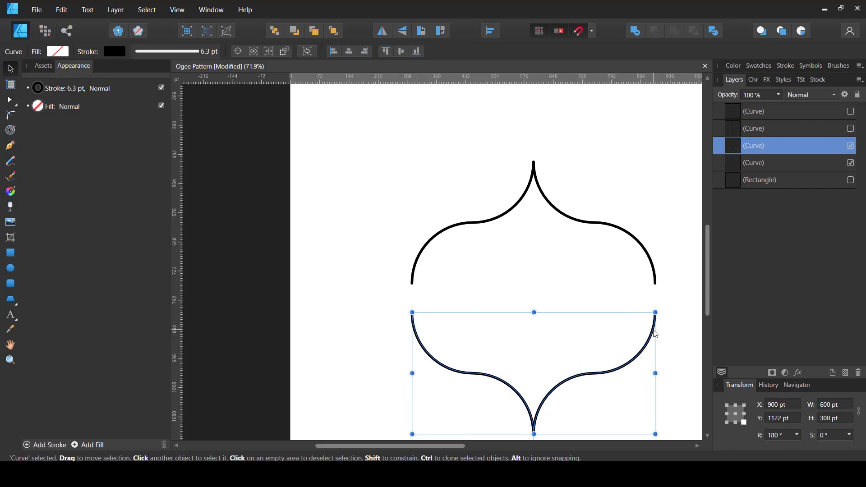
pyautogui.moveTo(655, 325); pyautogui.dragTo(667, 303)
# Join the upper and lower curves at their right-hand meeting nodes, testing the joint with a node move that is undone
pyautogui.scroll(5, 666, 303)
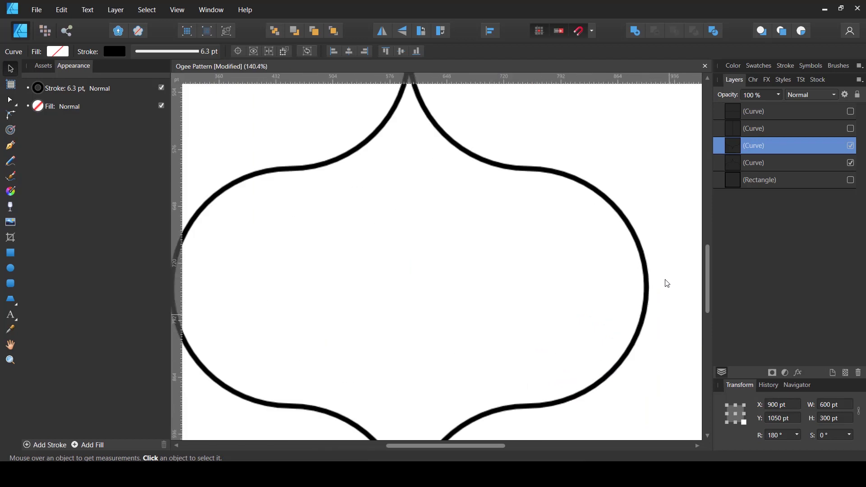
pyautogui.keyDown('shift'); pyautogui.click(757, 163); pyautogui.keyUp('shift')
pyautogui.press('a')
pyautogui.moveTo(662, 273); pyautogui.dragTo(599, 321)
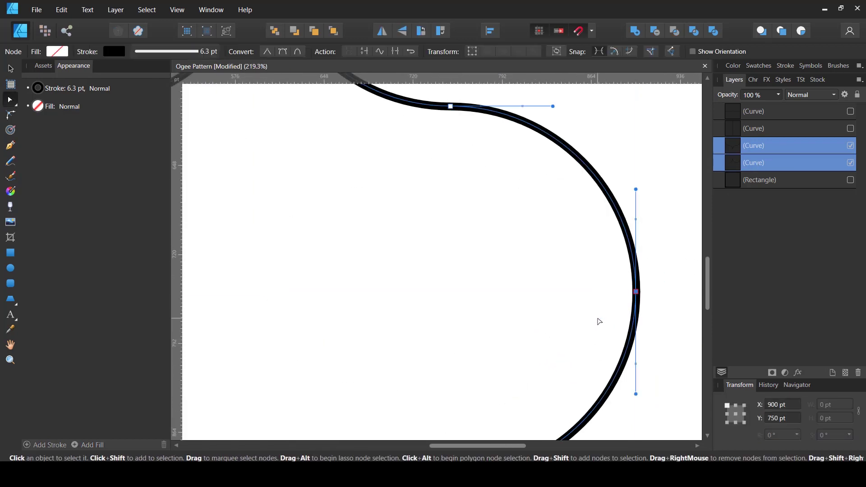
pyautogui.click(395, 52)
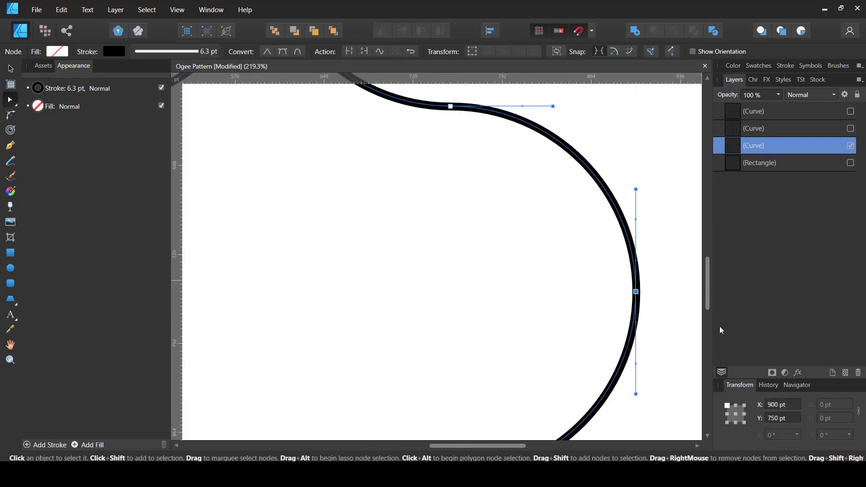
pyautogui.moveTo(636, 292); pyautogui.dragTo(613, 298)
pyautogui.hotkey('ctrl', 'z')
# Join the two overlapping end nodes on the curve's left side to close the ogee shape
pyautogui.scroll(-5, 543, 307)
pyautogui.moveTo(235, 288); pyautogui.dragTo(330, 323)
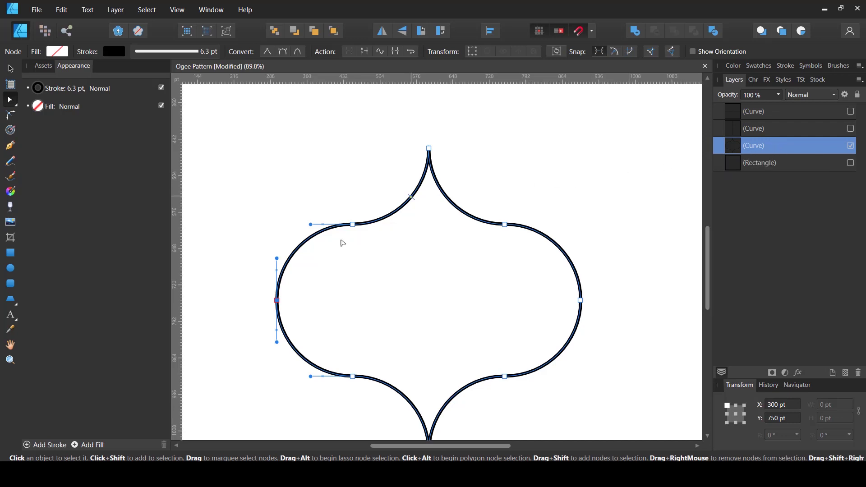
pyautogui.moveTo(254, 294); pyautogui.dragTo(318, 324)
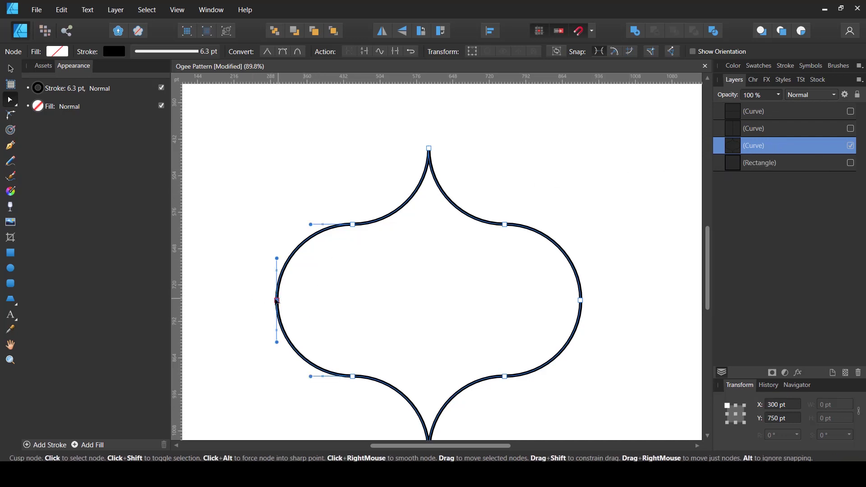
pyautogui.click(396, 52)
# Centre the ogee shape vertically on the page at Y 300 pt and deselect it
pyautogui.press('v')
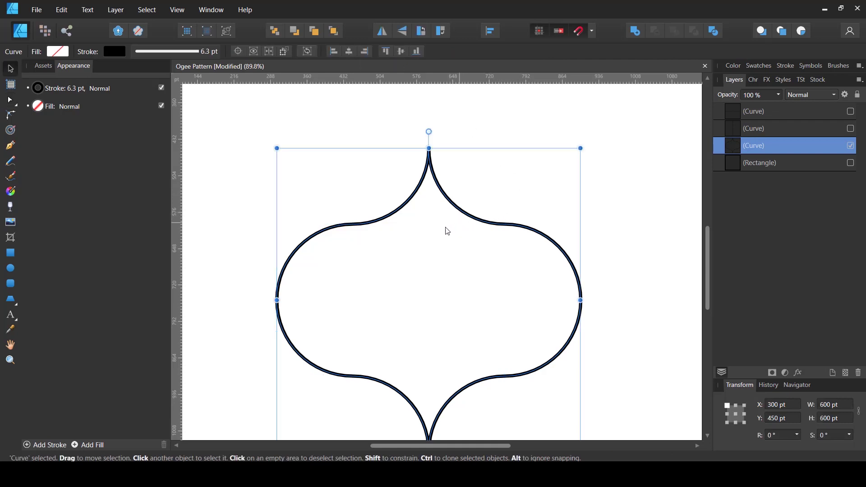
pyautogui.scroll(-3, 501, 224)
pyautogui.scroll(1, 504, 214)
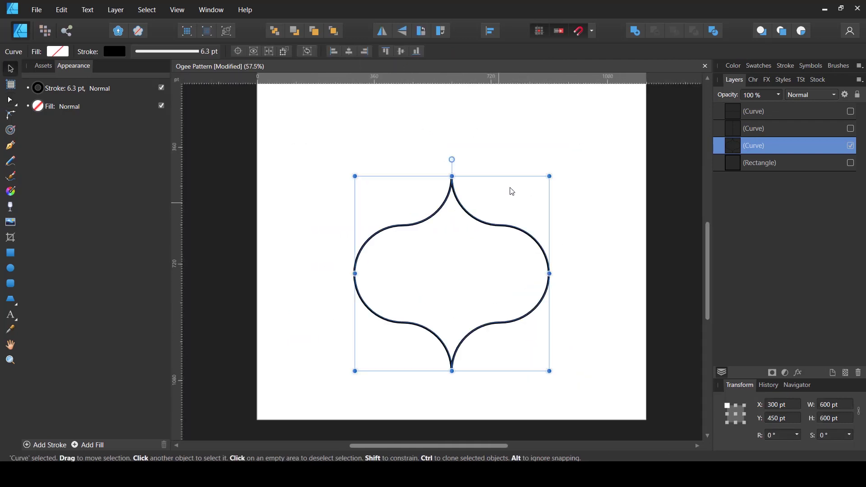
pyautogui.click(399, 52)
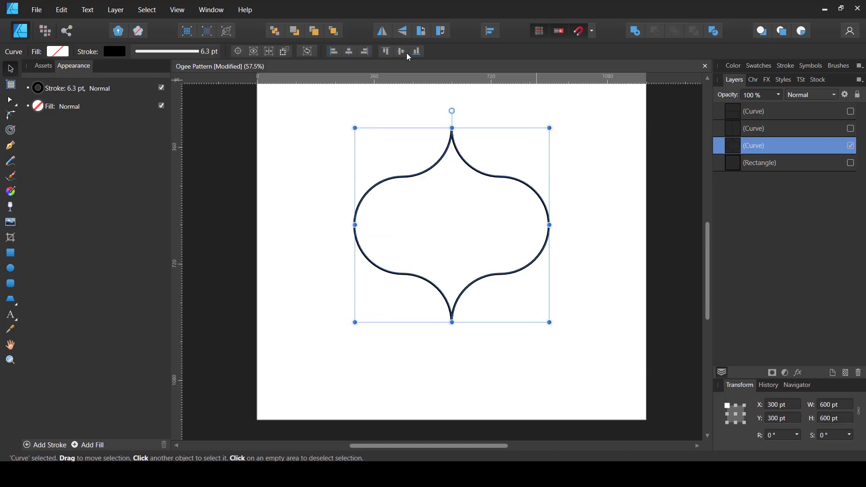
pyautogui.click(652, 199)
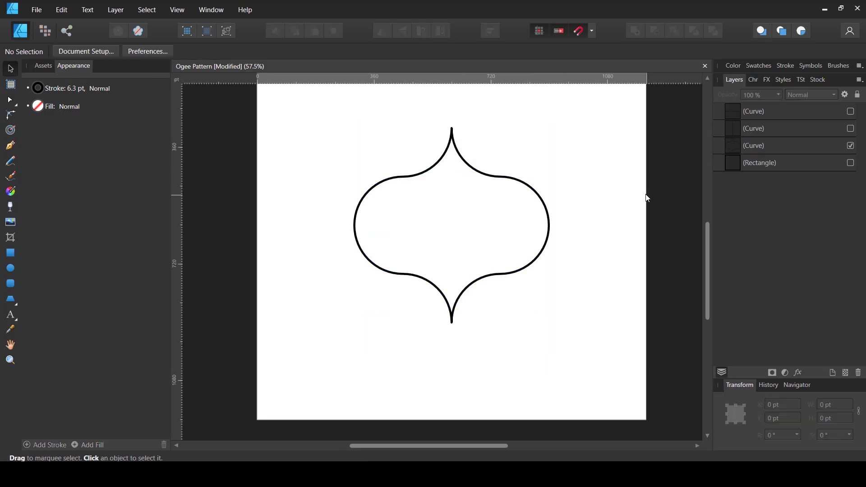
# Show the hidden construction square to compare it with the ogee shape, and hide it again
pyautogui.click(851, 162)
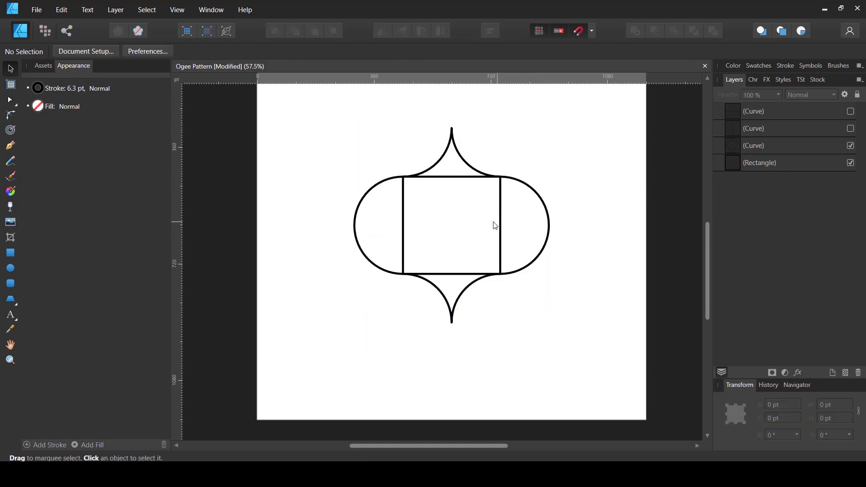
pyautogui.scroll(3, 488, 223)
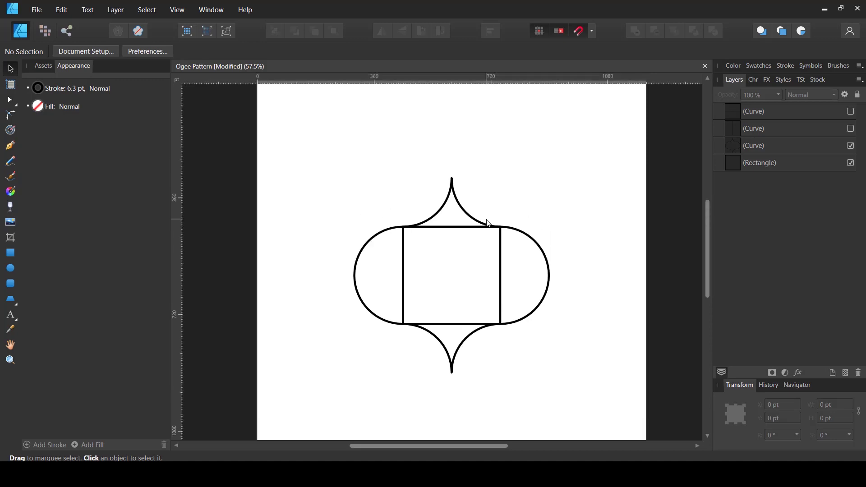
pyautogui.scroll(-2, 483, 226)
pyautogui.scroll(2, 475, 234)
pyautogui.click(852, 163)
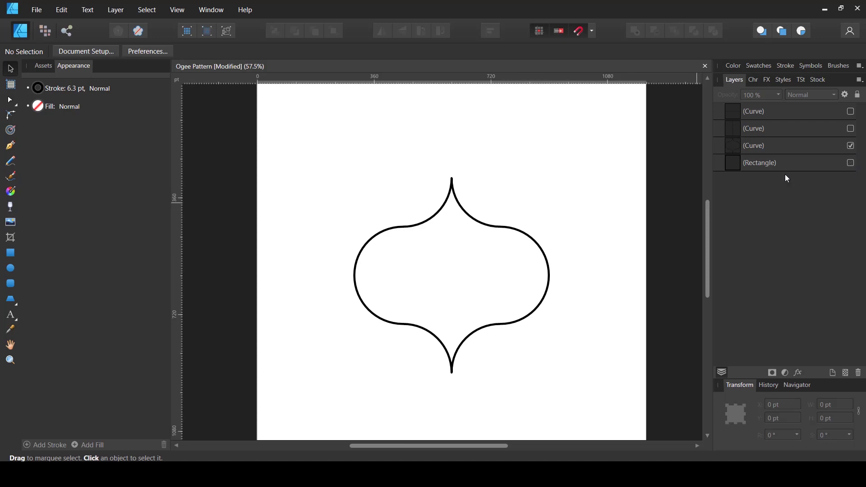
# Select the ogee shape, save the document and create a symbol from the shape
pyautogui.scroll(-1, 458, 248)
pyautogui.click(449, 271)
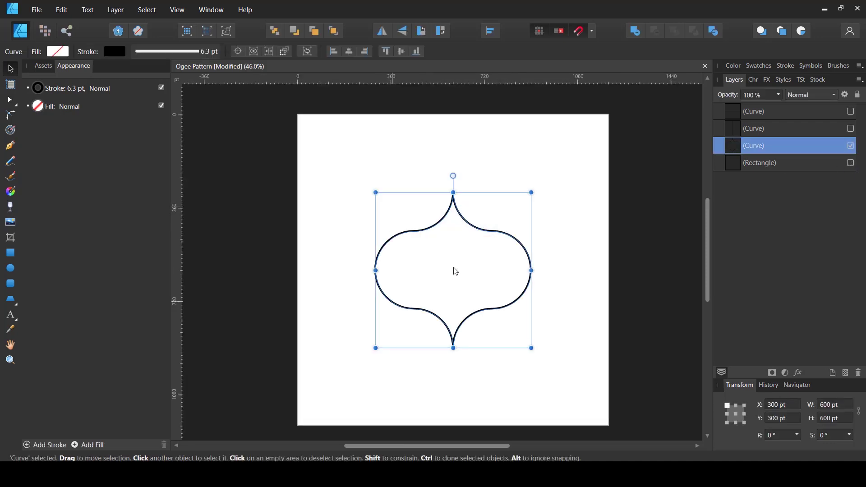
pyautogui.hotkey('ctrl', 's')
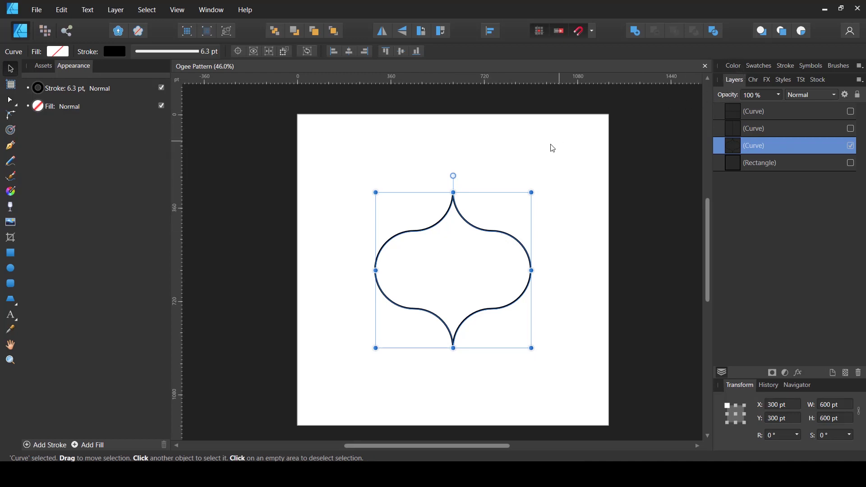
pyautogui.click(810, 65)
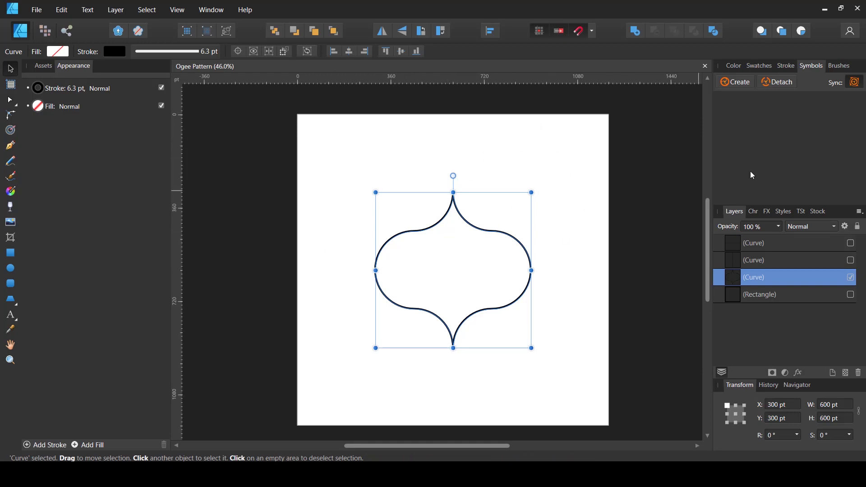
pyautogui.click(734, 83)
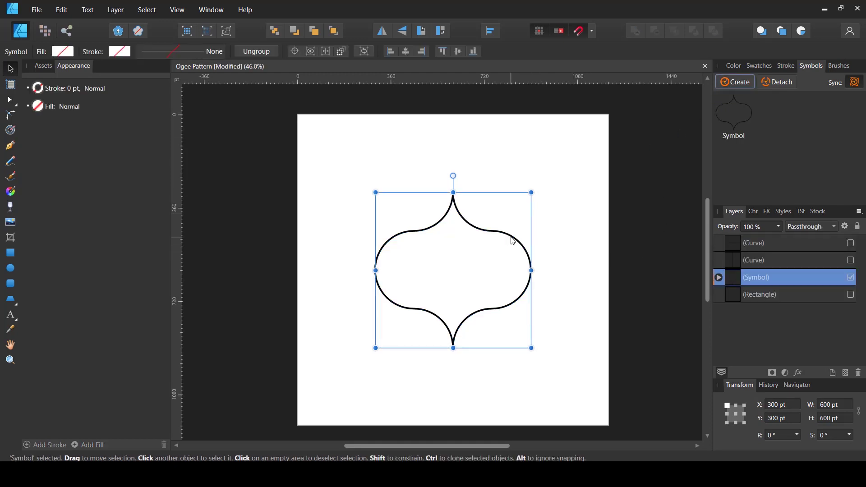
# Duplicate the ogee symbol and snap the copy diagonally up and right of the original at X 600 pt, Y 0 pt
pyautogui.hotkey('ctrl', 'j')
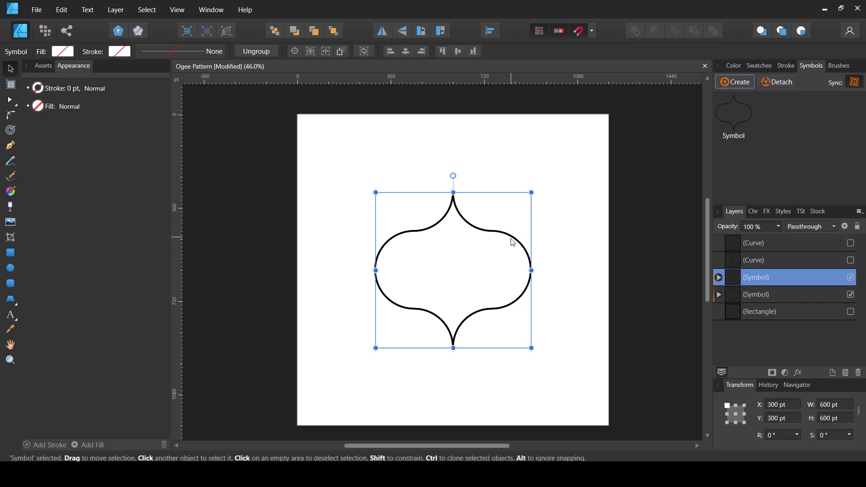
pyautogui.scroll(3, 512, 242)
pyautogui.moveTo(481, 227); pyautogui.dragTo(602, 108)
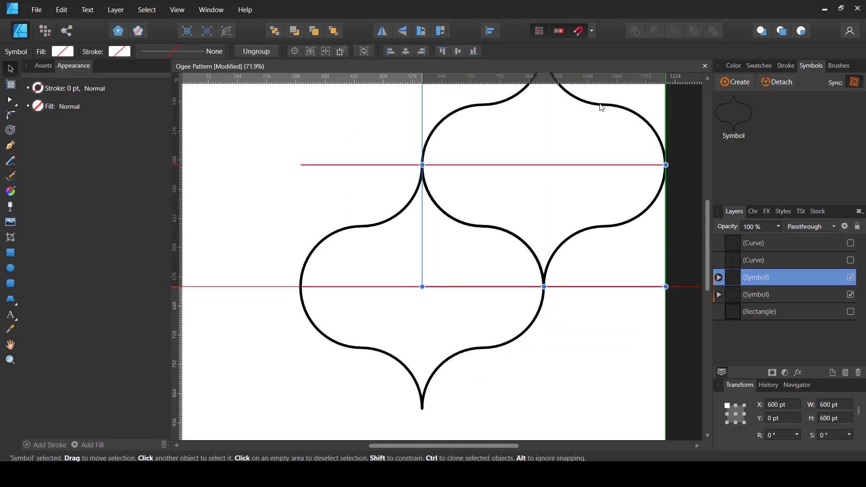
pyautogui.scroll(-3, 460, 184)
pyautogui.scroll(2, 467, 155)
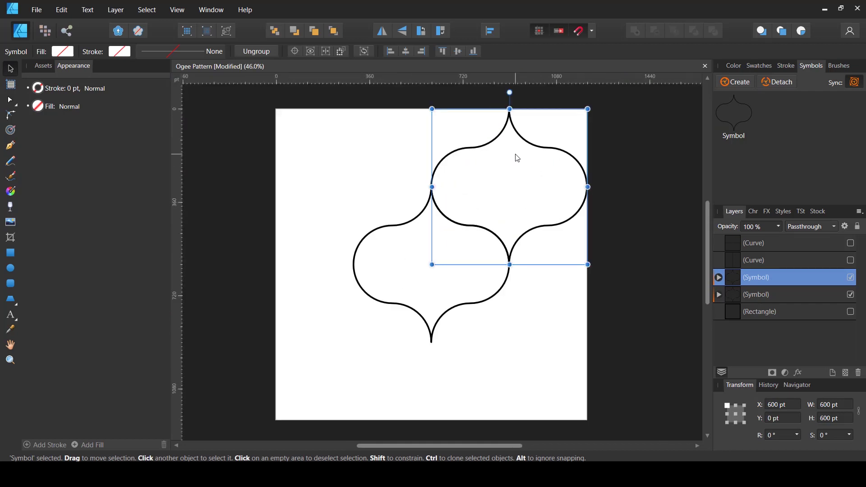
# Repeat the duplication with the same diagonal offset to place a third ogee symbol at X 900 pt, Y -300 pt
pyautogui.hotkey('ctrl', 'j')
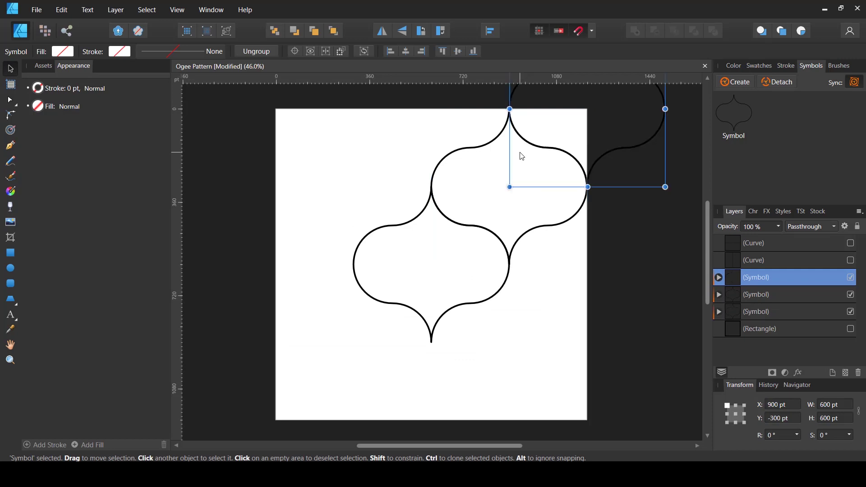
pyautogui.click(531, 154)
pyautogui.scroll(1, 531, 154)
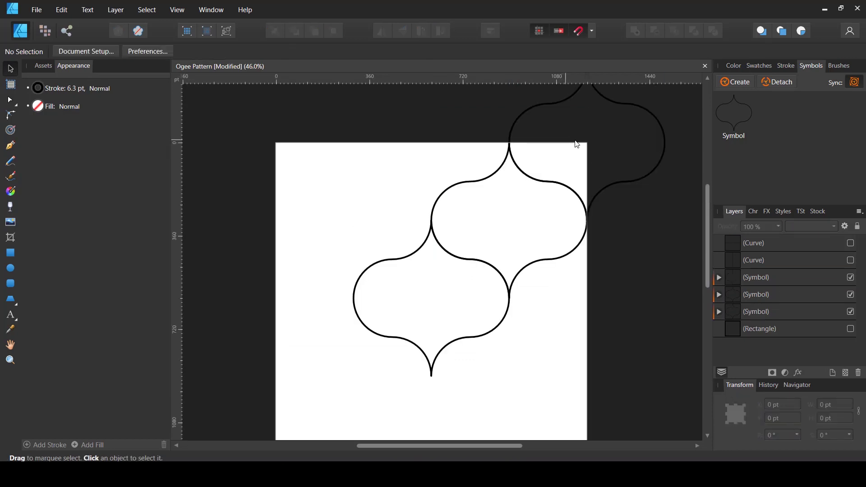
# Duplicate the two upper-right ogee symbols and snap the copies straight left to X 0 pt, Y -300 pt
pyautogui.scroll(1, 584, 152)
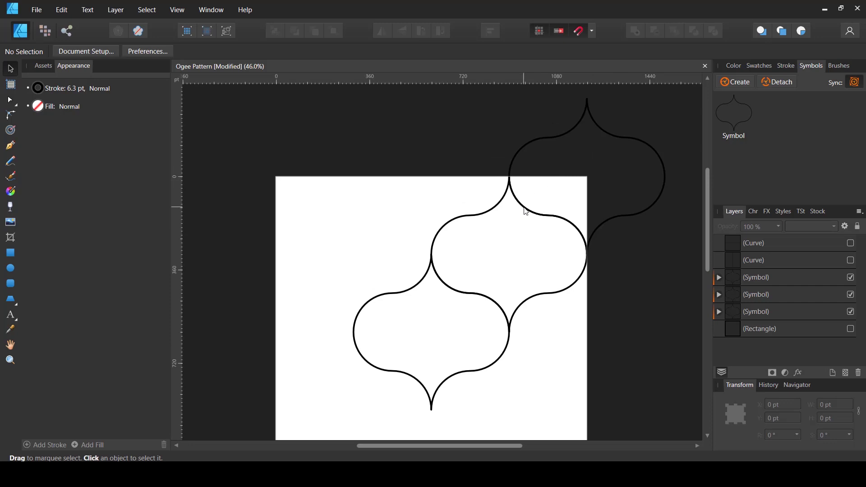
pyautogui.scroll(8, 538, 211)
pyautogui.scroll(-8, 494, 219)
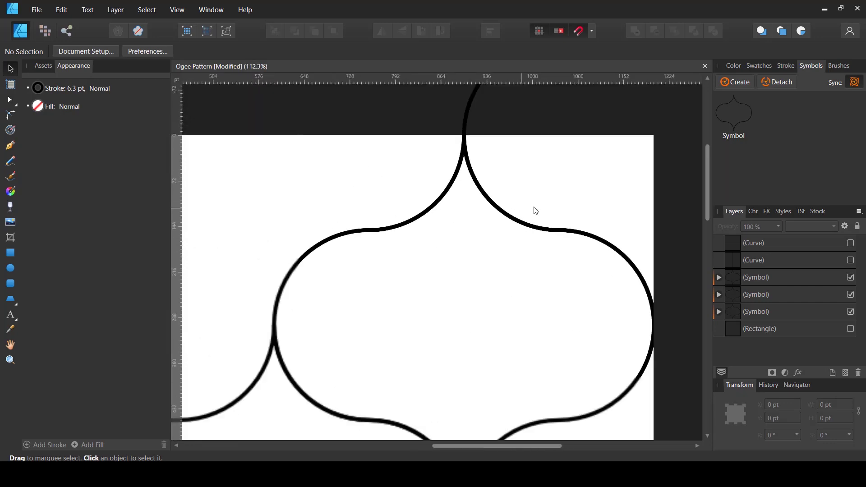
pyautogui.moveTo(603, 220); pyautogui.dragTo(509, 152)
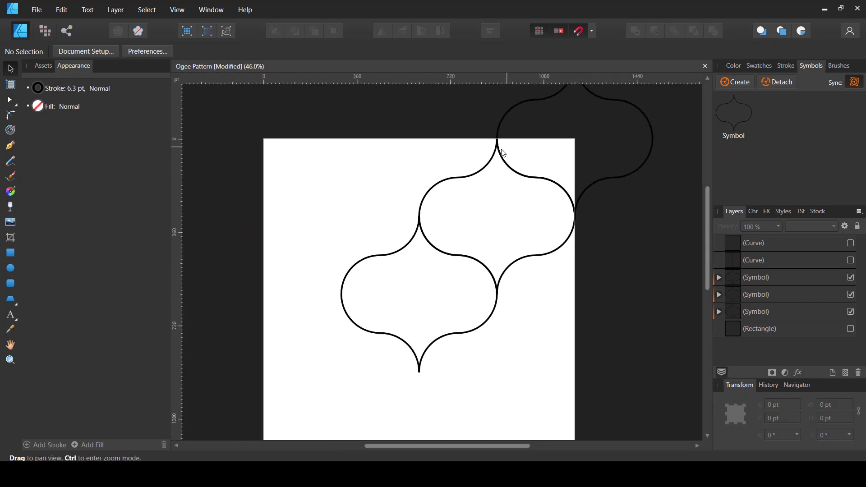
pyautogui.scroll(-1, 479, 155)
pyautogui.moveTo(457, 110); pyautogui.dragTo(581, 180)
pyautogui.hotkey('ctrl', 'j')
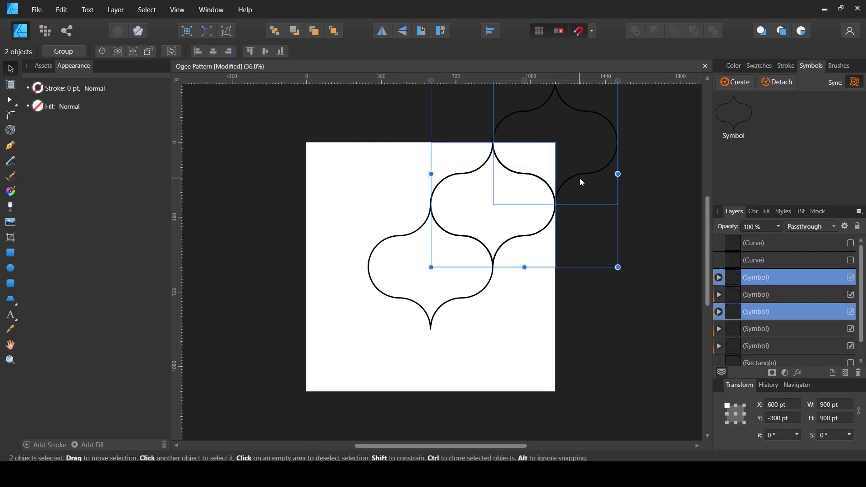
pyautogui.moveTo(578, 177); pyautogui.dragTo(456, 175)
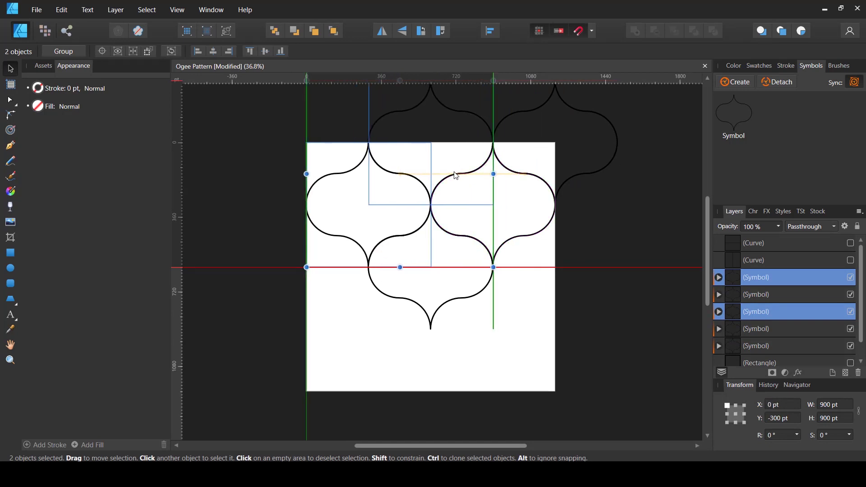
pyautogui.click(292, 112)
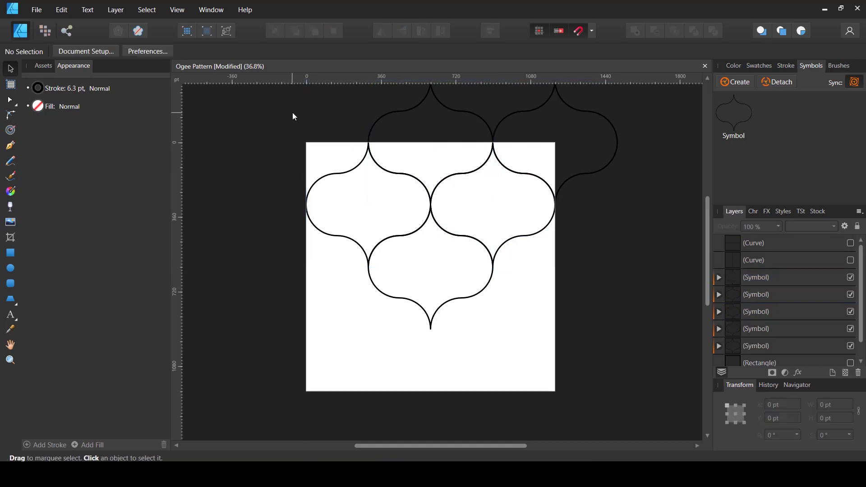
# Duplicate the ogee symbol straddling the middle of the page's upper edge and snap the copy left to X -300 pt, Y -300 pt
pyautogui.moveTo(376, 98); pyautogui.dragTo(428, 116)
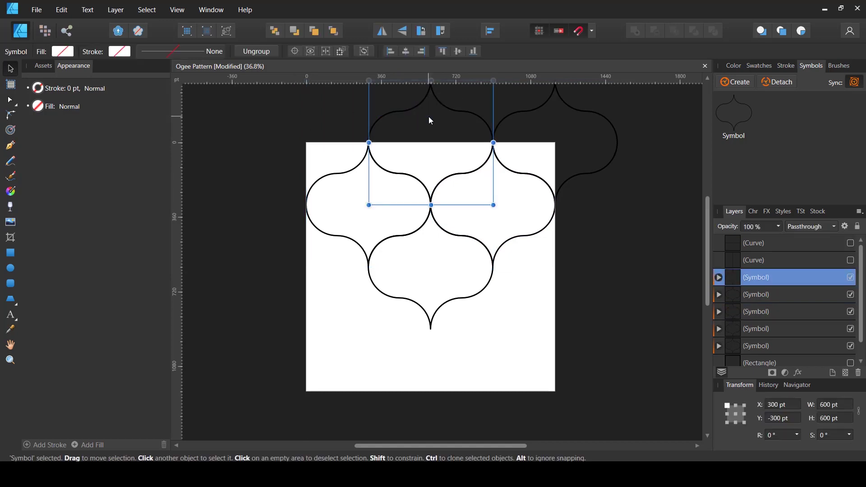
pyautogui.hotkey('ctrl', 'j')
pyautogui.moveTo(441, 104); pyautogui.dragTo(318, 99)
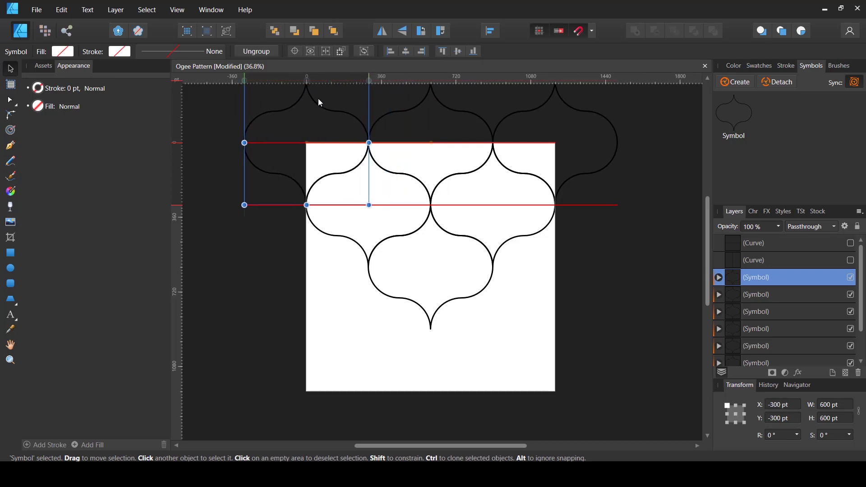
pyautogui.moveTo(317, 99); pyautogui.dragTo(317, 98)
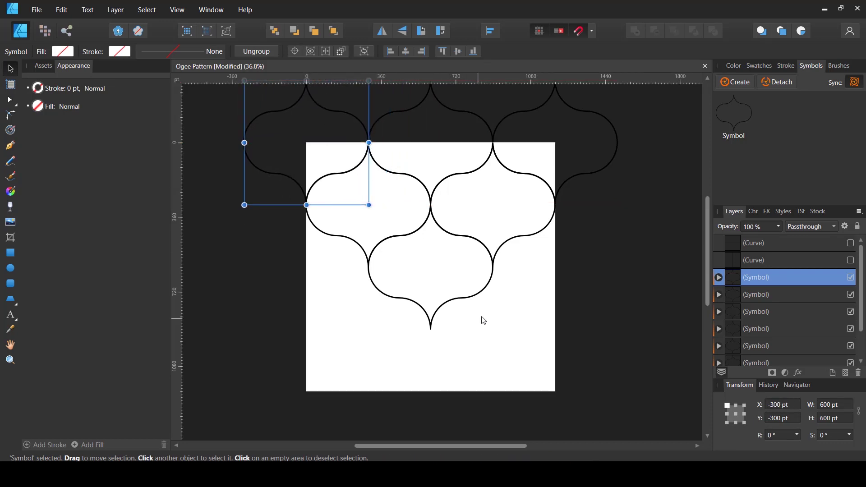
# Select the five ogee symbols of the upper two rows and snap a duplicate set straight down to X -300 pt, Y 300 pt
pyautogui.moveTo(277, 96); pyautogui.dragTo(410, 158)
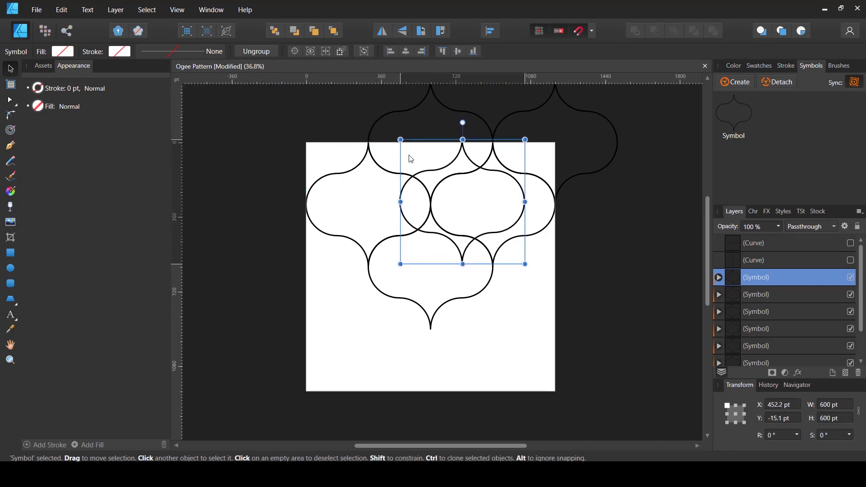
pyautogui.hotkey('ctrl', 'z')
pyautogui.moveTo(227, 123); pyautogui.dragTo(611, 193)
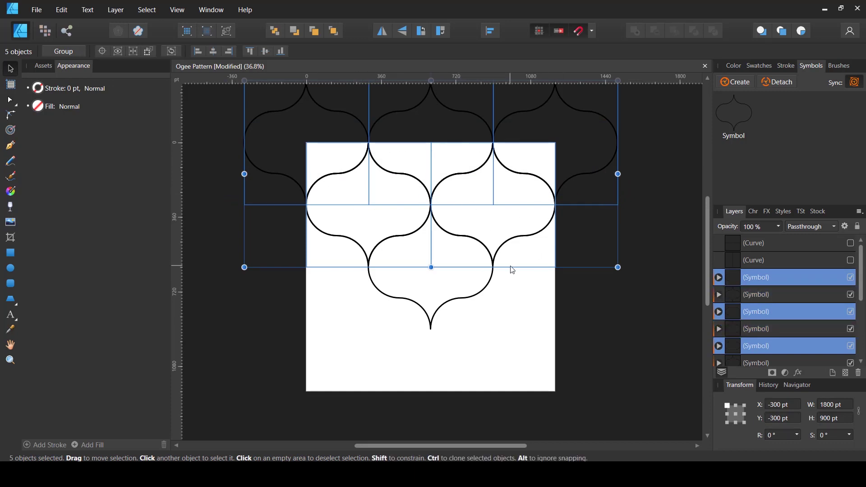
pyautogui.moveTo(569, 176); pyautogui.dragTo(557, 300)
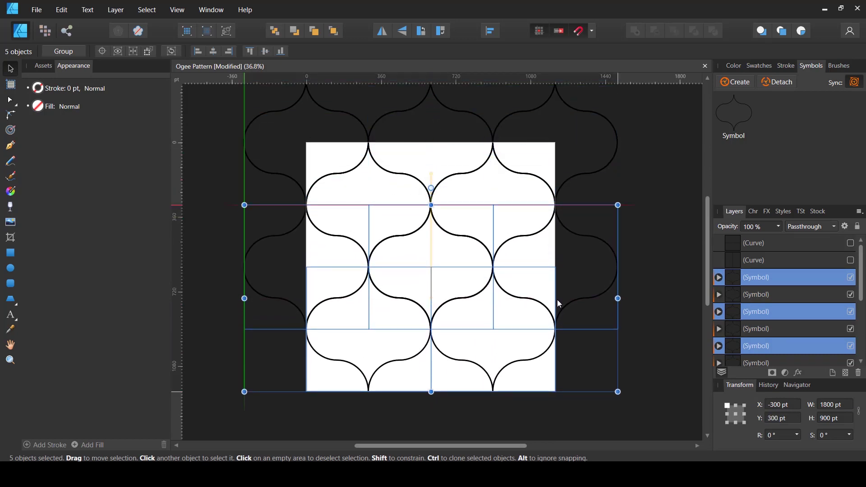
pyautogui.moveTo(557, 299); pyautogui.dragTo(557, 299)
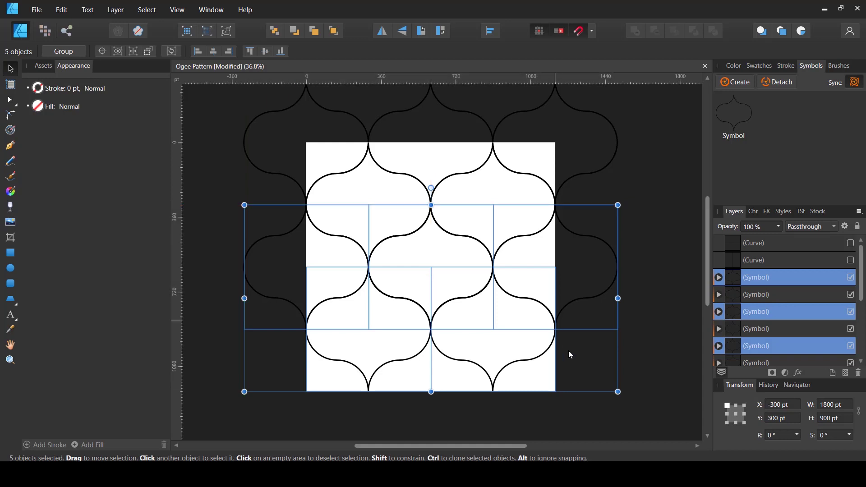
pyautogui.click(602, 354)
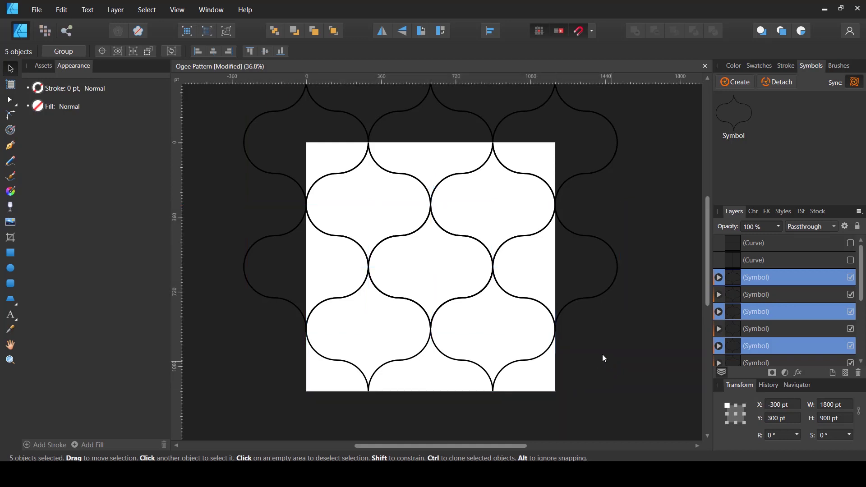
# Delete the duplicate ogee symbol stacked on the original at the centre of the page
pyautogui.click(460, 302)
pyautogui.hotkey('ctrl', 'j')
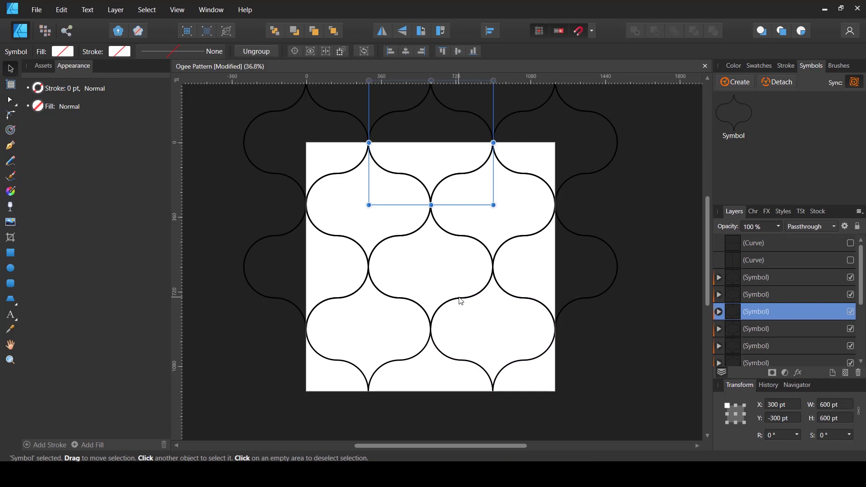
pyautogui.click(225, 241)
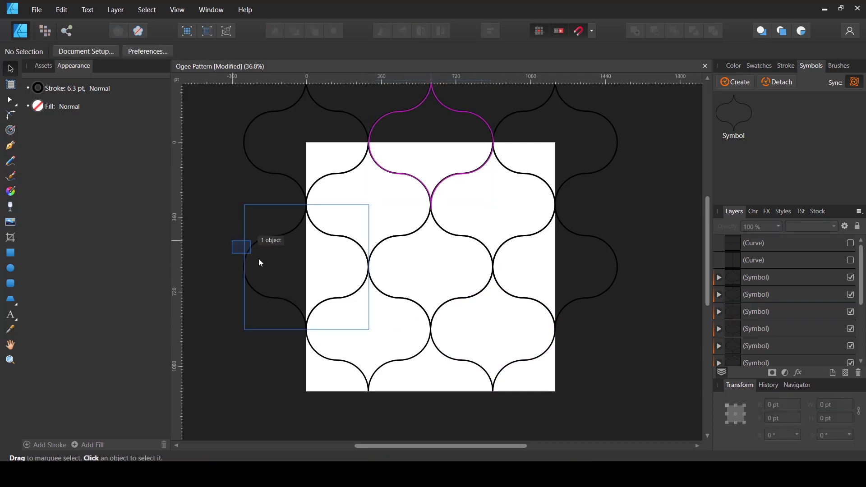
# Select the two outer ogee symbols of the middle row and snap duplicates straight down to X -300 pt, Y 900 pt
pyautogui.click(253, 258)
pyautogui.keyDown('shift'); pyautogui.click(584, 285); pyautogui.keyUp('shift')
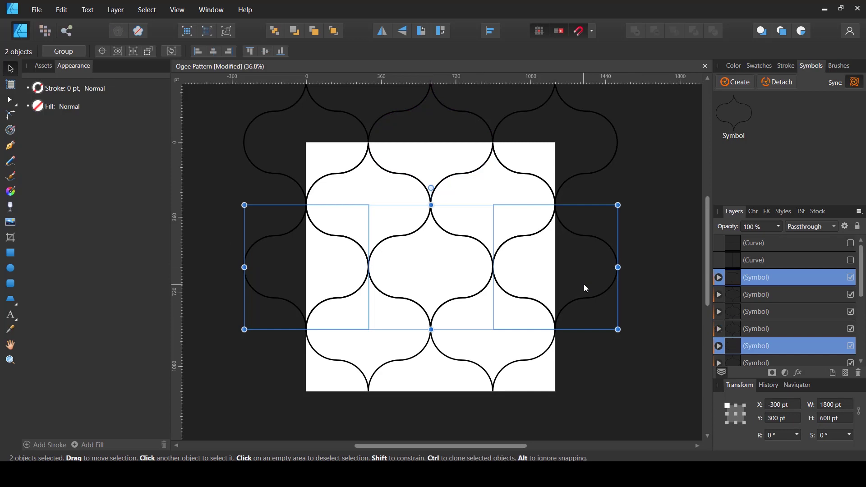
pyautogui.moveTo(587, 235); pyautogui.dragTo(576, 366)
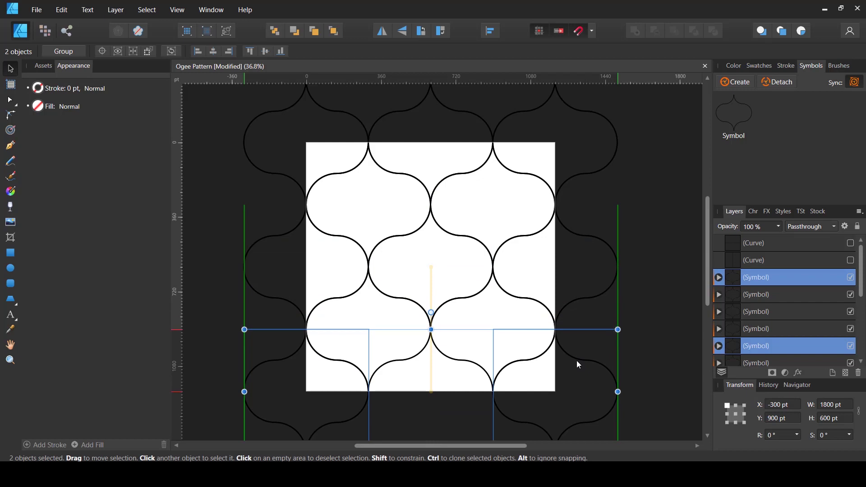
pyautogui.moveTo(576, 361); pyautogui.dragTo(576, 360)
pyautogui.click(642, 311)
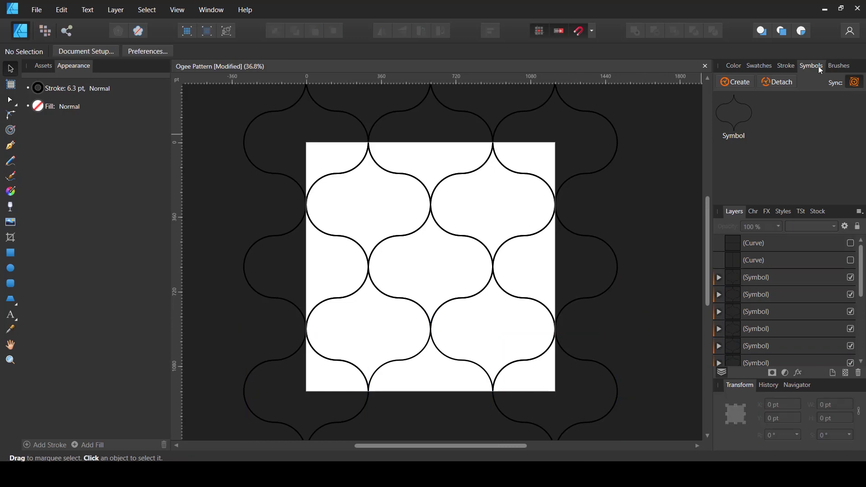
# Save the document, expand the central ogee symbol and select the curve inside it
pyautogui.click(817, 66)
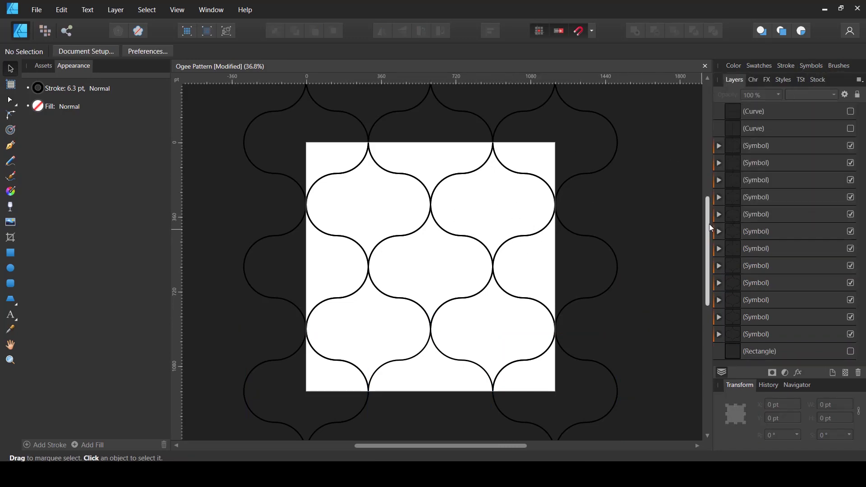
pyautogui.hotkey('ctrl', 's')
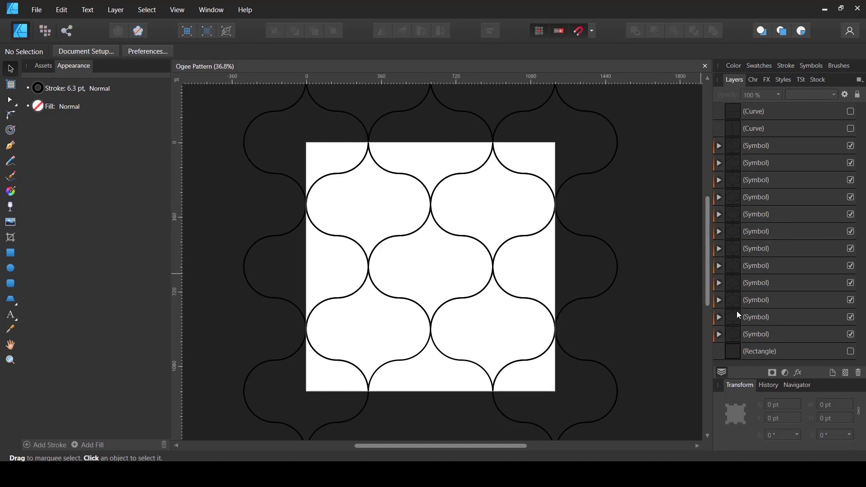
pyautogui.click(751, 338)
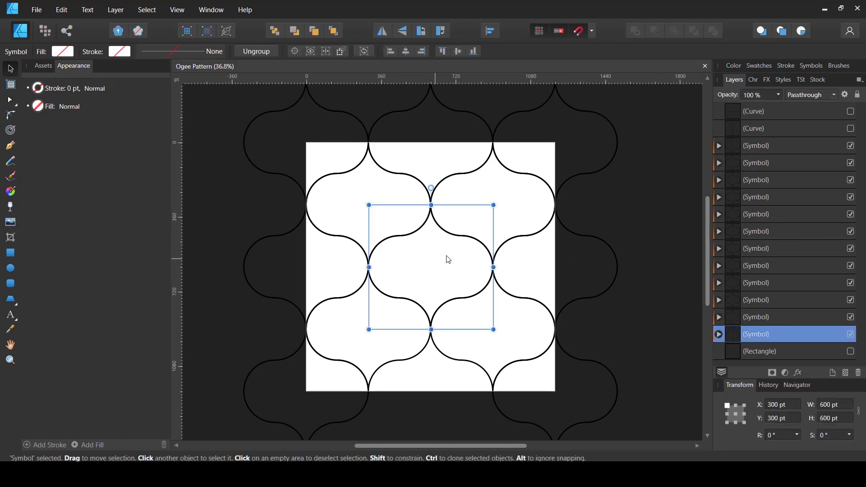
pyautogui.scroll(-3, 541, 284)
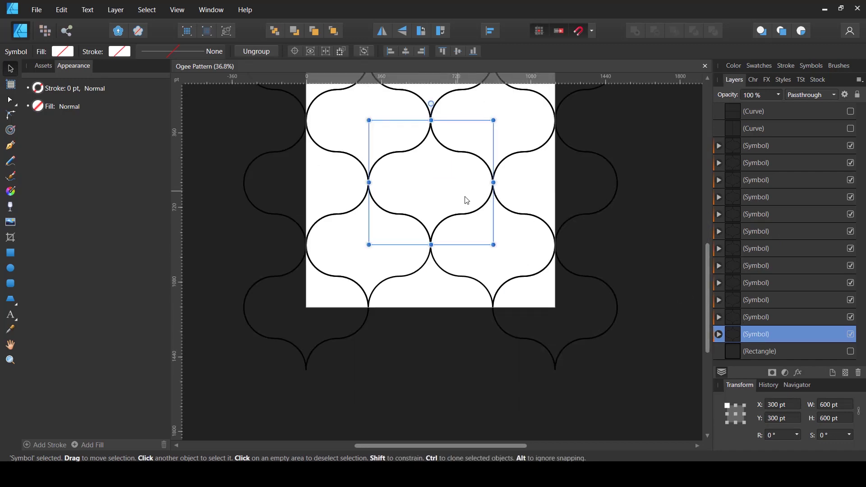
pyautogui.click(720, 334)
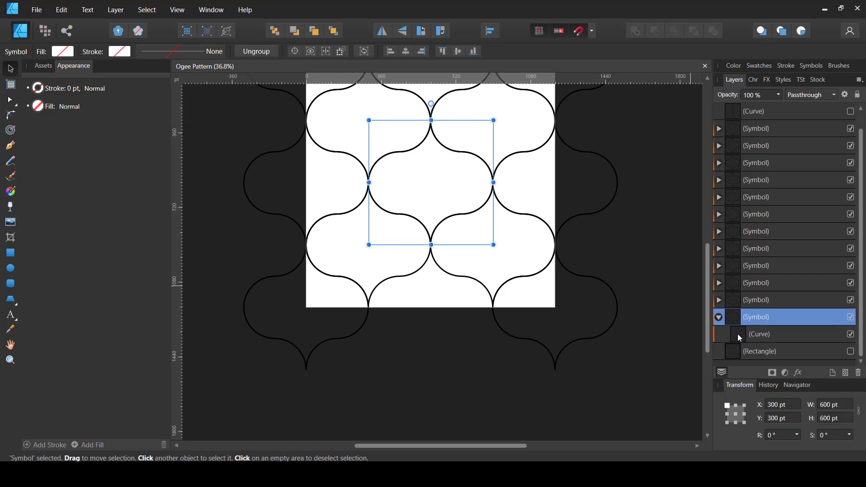
pyautogui.click(743, 341)
# Draw a closed, lobed leaf with a long curved stem along the centre ogee's lower-right edge using the Pen tool, and adjust its nodes
pyautogui.scroll(5, 446, 188)
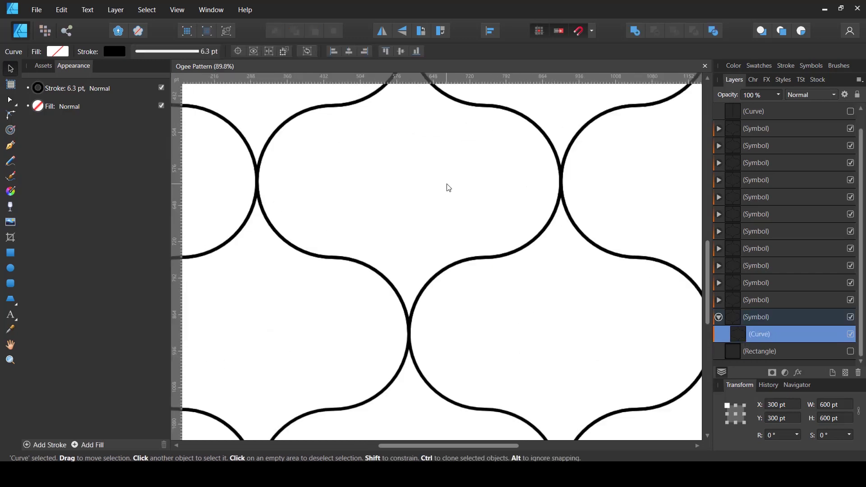
pyautogui.moveTo(427, 145); pyautogui.dragTo(439, 203)
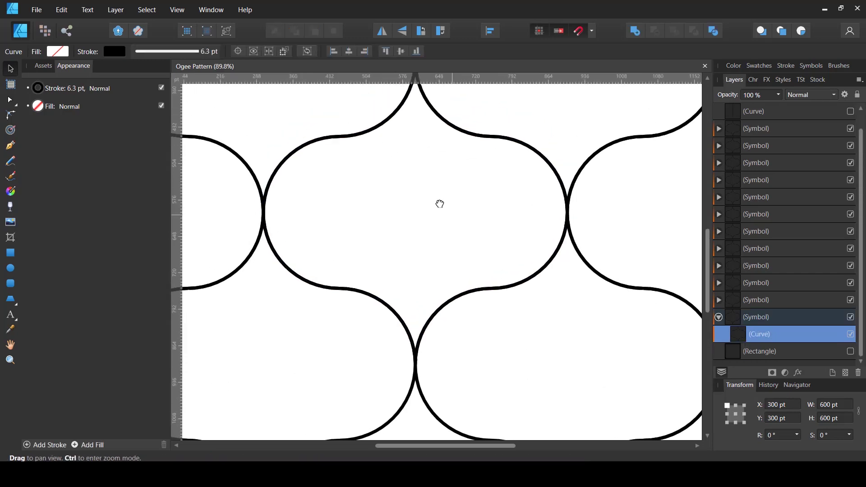
pyautogui.press('p')
pyautogui.click(423, 308)
pyautogui.click(437, 274)
pyautogui.click(498, 250)
pyautogui.click(479, 232)
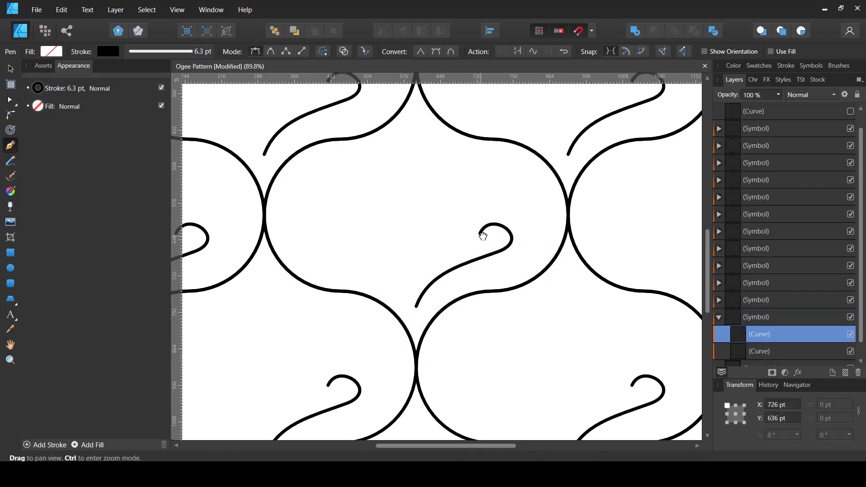
pyautogui.click(500, 208)
pyautogui.click(531, 235)
pyautogui.click(518, 273)
pyautogui.click(485, 275)
pyautogui.click(415, 333)
pyautogui.press('a')
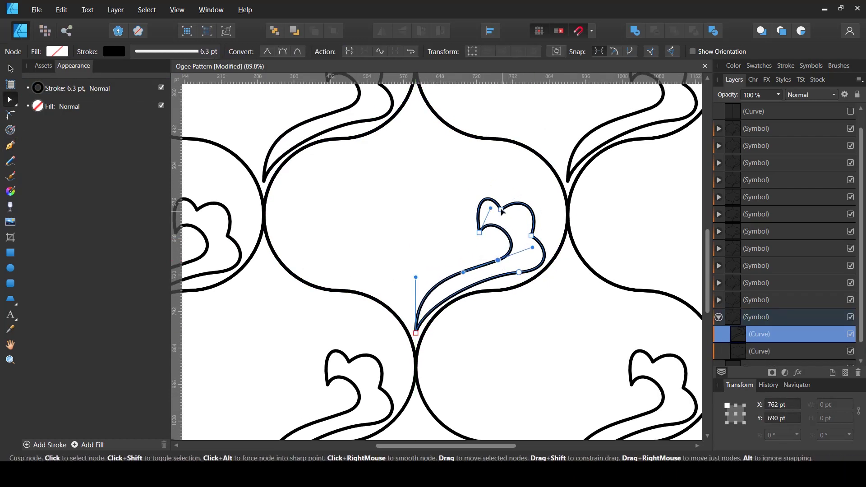
pyautogui.moveTo(479, 232); pyautogui.dragTo(496, 275)
# Draw two smaller leaf outlines inside the symbol, beside and above the stem of the lobed leaf
pyautogui.press('p')
pyautogui.click(422, 282)
pyautogui.click(485, 186)
pyautogui.click(461, 153)
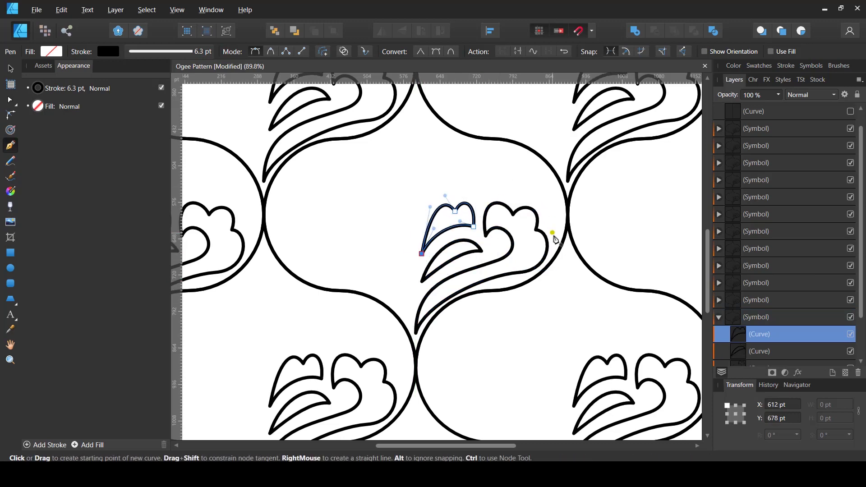
# Draw a closed scroll with a rounded end along the ogee's upper-right edge above the leaves, and refine its nodes
pyautogui.click(482, 174)
pyautogui.moveTo(556, 235); pyautogui.dragTo(552, 307)
pyautogui.press('Escape')
pyautogui.click(503, 166)
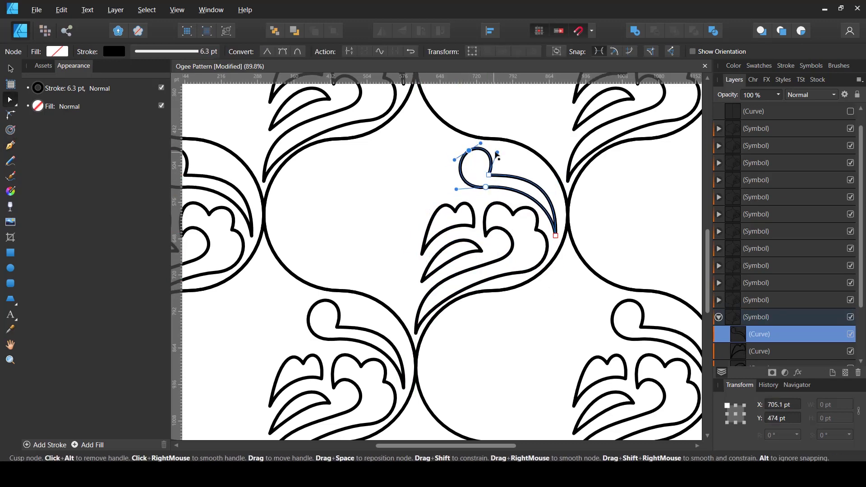
pyautogui.click(558, 208)
# Add a scalloped fan beneath the ogee's upper point, made of two mirrored halves about 96 pt wide and 115 pt high
pyautogui.scroll(2, 559, 195)
pyautogui.moveTo(560, 242); pyautogui.dragTo(448, 203)
pyautogui.press('v')
pyautogui.scroll(5, 466, 189)
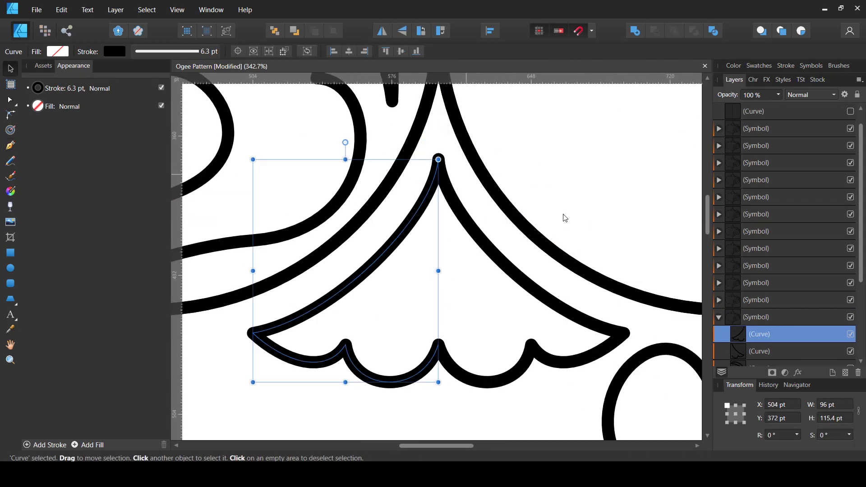
pyautogui.press('a')
pyautogui.scroll(-5, 475, 273)
# Draw a small closed crescent between the scalloped fan and the rounded end of the scroll using the Pen tool
pyautogui.press('n')
pyautogui.moveTo(484, 231); pyautogui.dragTo(482, 243)
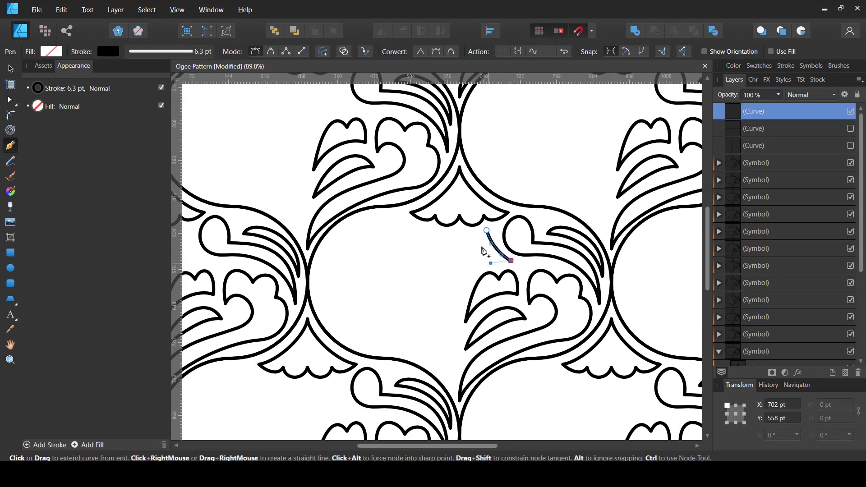
pyautogui.press('v')
# Select the five leaf and scroll curves inside the expanded ogee symbol
pyautogui.keyDown('ctrl'); pyautogui.click(771, 352); pyautogui.keyUp('ctrl')
pyautogui.scroll(-2, 770, 315)
pyautogui.click(749, 334)
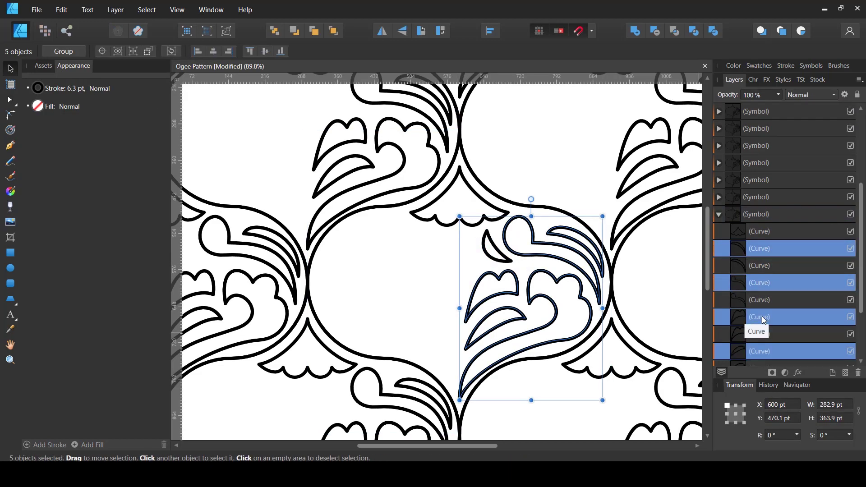
# Give the large lobed leaf a red fill of HSL 0, 76, 57 and remove its stroke
pyautogui.click(750, 332)
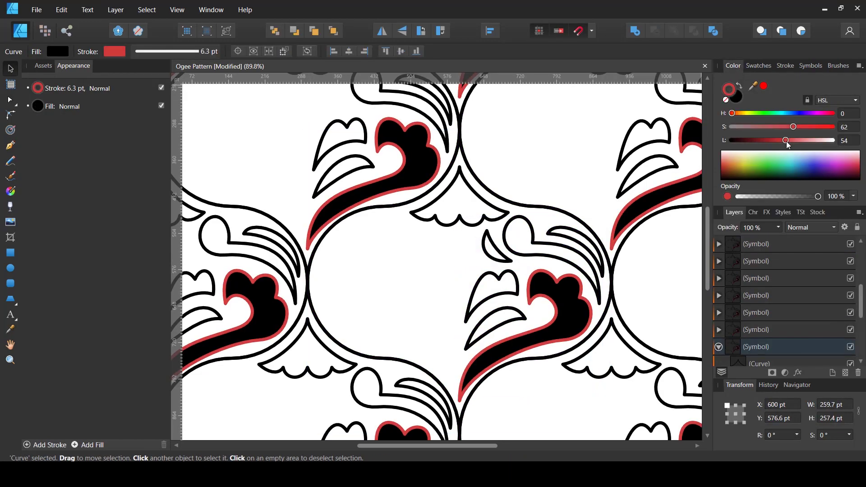
pyautogui.click(725, 100)
pyautogui.click(736, 96)
pyautogui.click(763, 86)
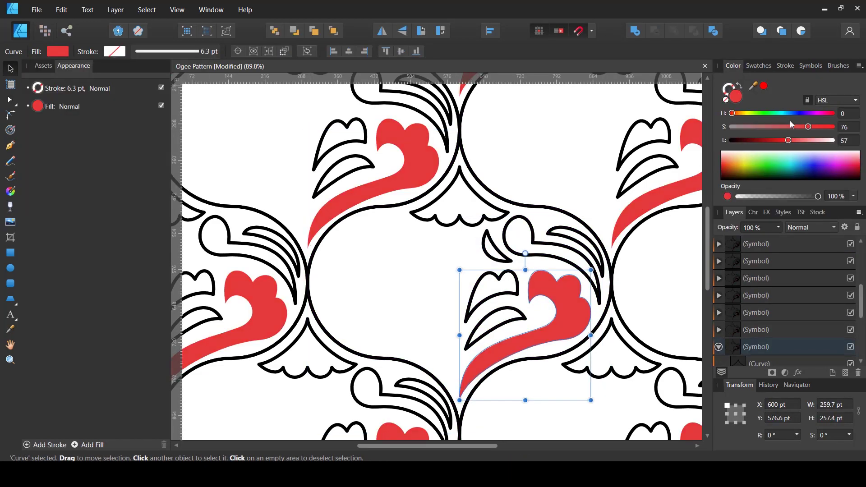
# Fill the lower leaf and the scroll turquoise and the upper leaf and slender curl orange (HSL 34, 100, 53), all without strokes
pyautogui.click(753, 299)
pyautogui.click(766, 295)
pyautogui.moveTo(774, 141); pyautogui.dragTo(785, 140)
pyautogui.click(766, 278)
pyautogui.click(789, 140)
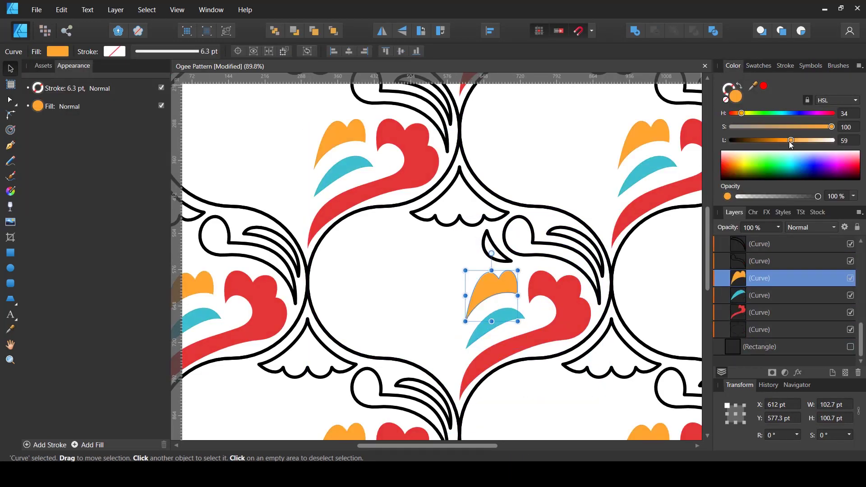
pyautogui.click(767, 261)
pyautogui.moveTo(752, 85); pyautogui.dragTo(499, 317)
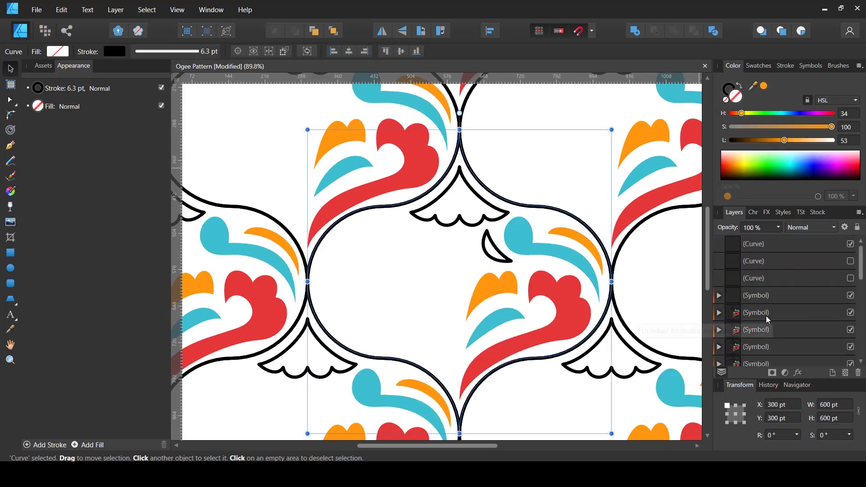
# Move the crescent into the ogee symbol, then fill it red and the scalloped fan orange, both without strokes
pyautogui.click(496, 247)
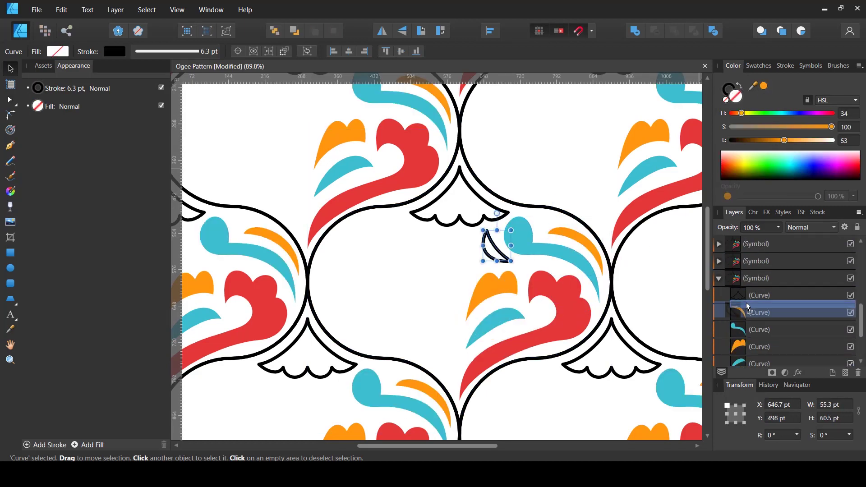
pyautogui.click(764, 86)
pyautogui.moveTo(753, 86); pyautogui.dragTo(494, 289)
pyautogui.click(763, 85)
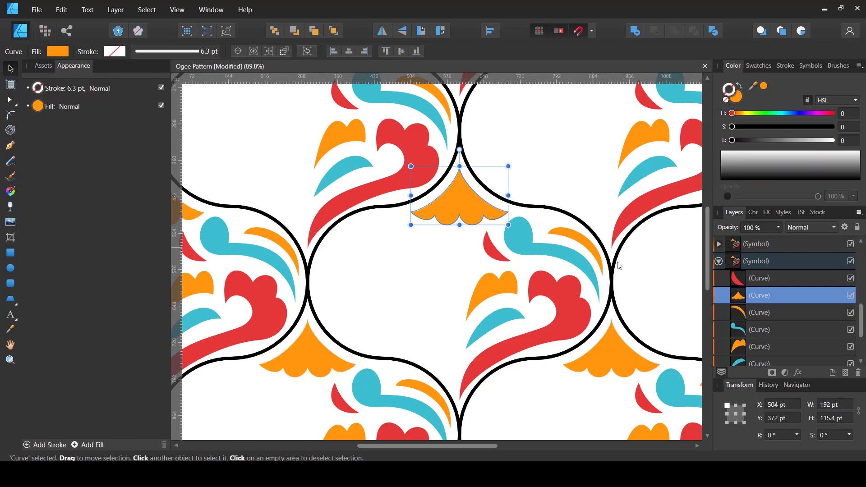
# Duplicate the leaf, scroll, curl and crescent curves and mirror the copies horizontally onto the other half of the ogee
pyautogui.scroll(-1, 451, 257)
pyautogui.click(770, 261)
pyautogui.keyDown('ctrl'); pyautogui.click(770, 312); pyautogui.keyUp('ctrl')
pyautogui.keyDown('ctrl'); pyautogui.click(770, 347); pyautogui.keyUp('ctrl')
pyautogui.click(382, 31)
pyautogui.press('m')
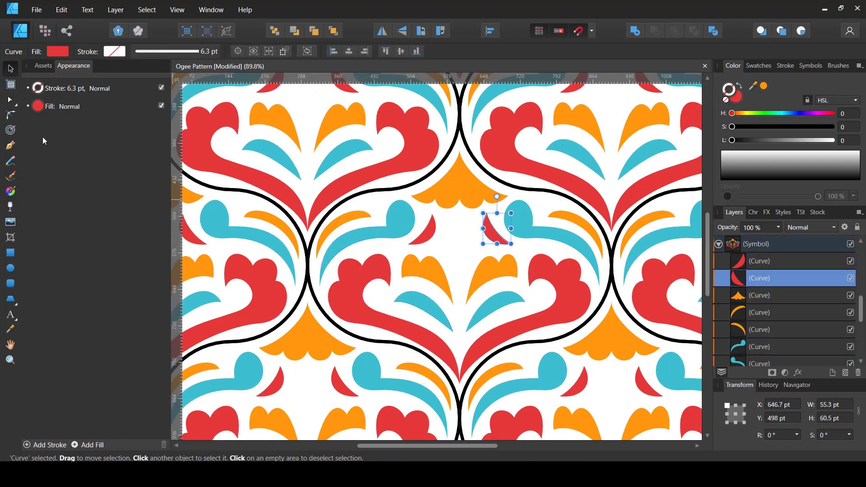
# Add an orange pointed oval without a stroke on the ogee's centre axis, between the two crescents
pyautogui.scroll(2, 437, 232)
pyautogui.moveTo(418, 189); pyautogui.dragTo(458, 277)
pyautogui.click(498, 51)
pyautogui.scroll(-6, 440, 232)
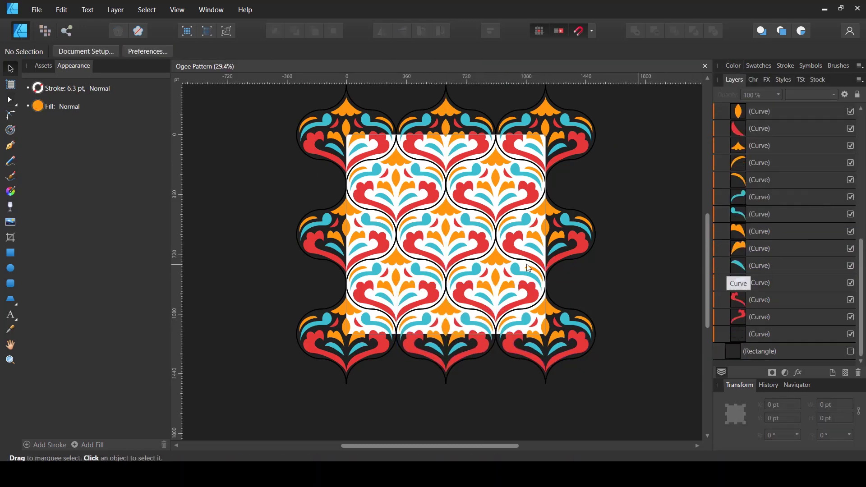
# Collapse the expanded symbol, show the hidden rectangle and set its size to 1200 × 1200 pt
pyautogui.scroll(1, 491, 270)
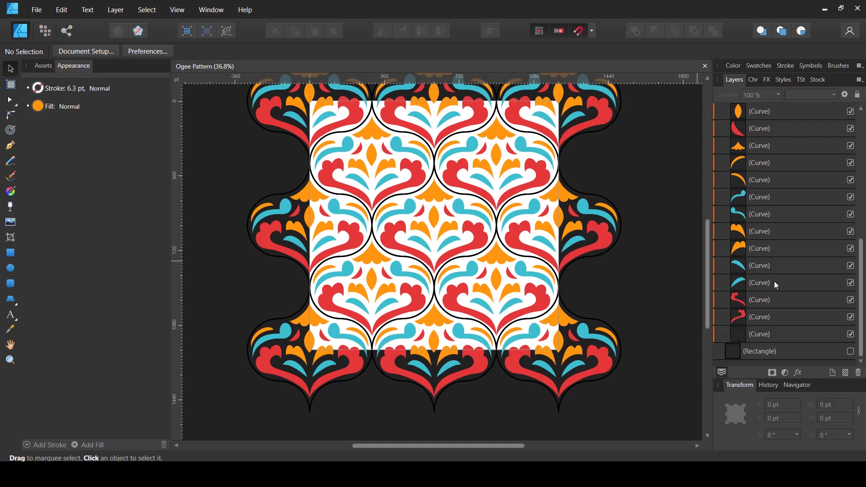
pyautogui.scroll(3, 780, 263)
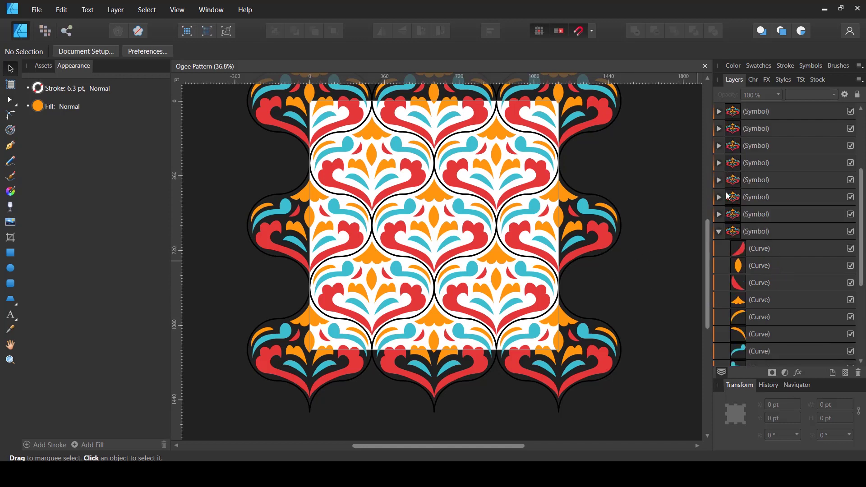
pyautogui.click(717, 232)
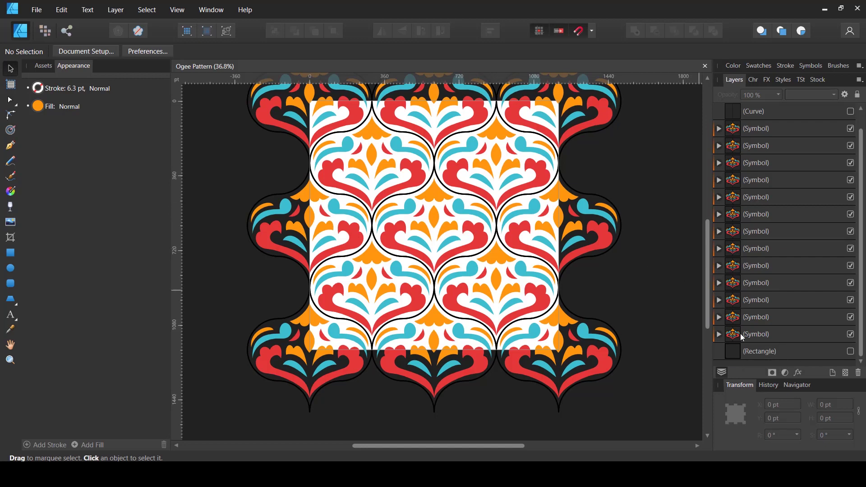
pyautogui.click(851, 352)
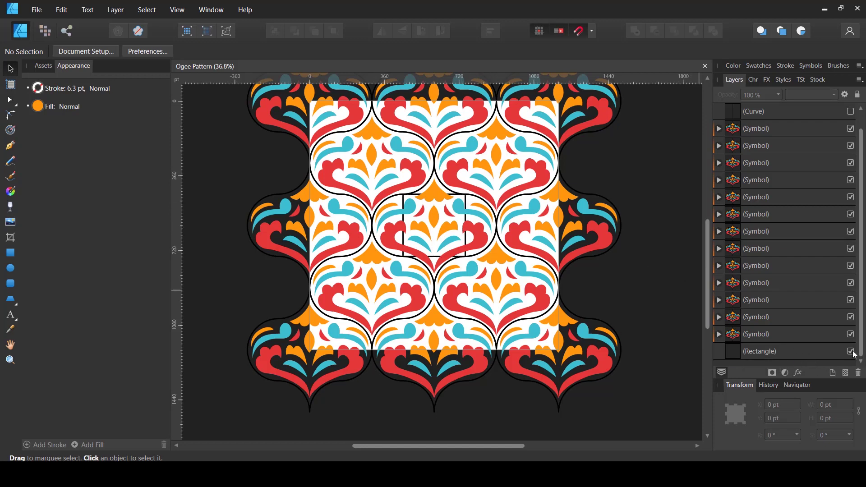
pyautogui.click(780, 348)
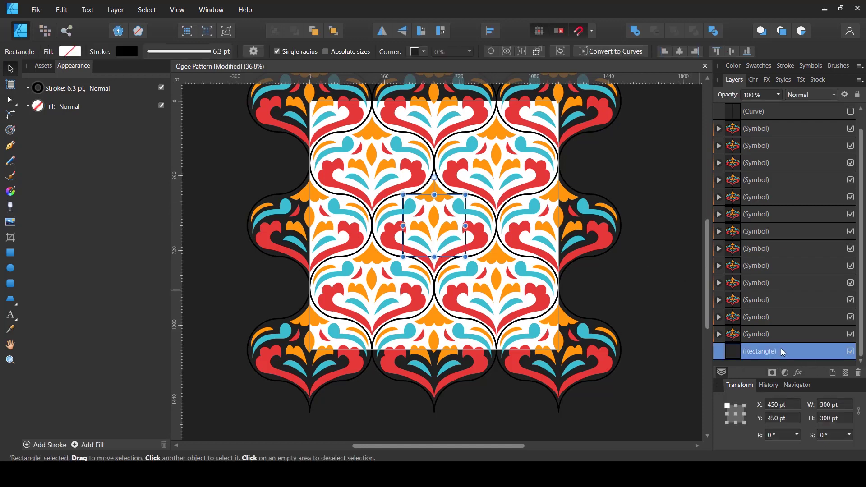
pyautogui.click(837, 411)
pyautogui.write('1200')
pyautogui.press('Tab')
pyautogui.write('1')
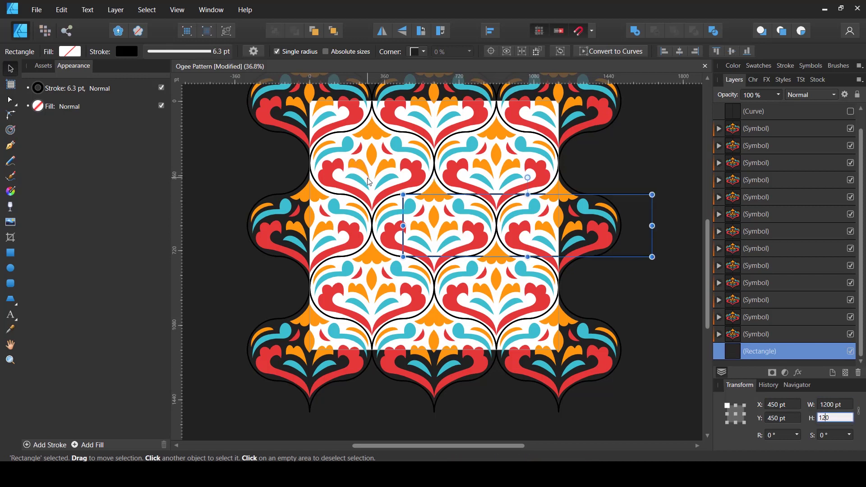
pyautogui.press('Tab')
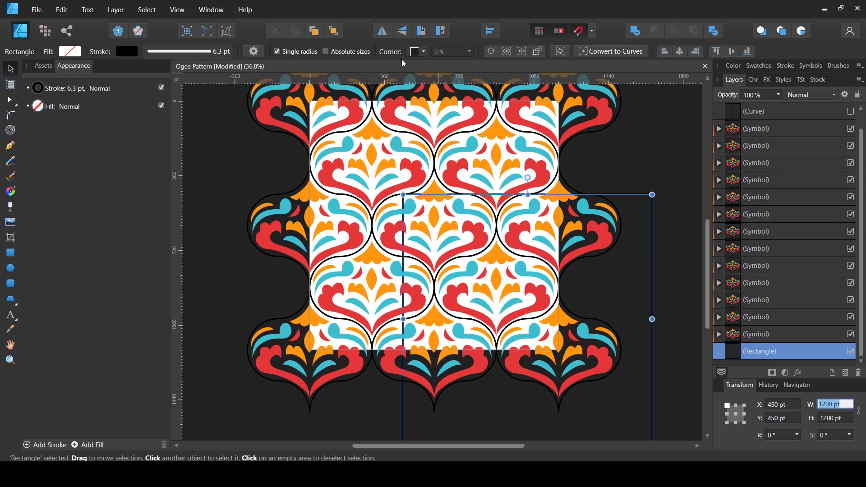
# Centre the rectangle horizontally and vertically on the spread
pyautogui.click(490, 31)
pyautogui.click(512, 67)
pyautogui.click(512, 122)
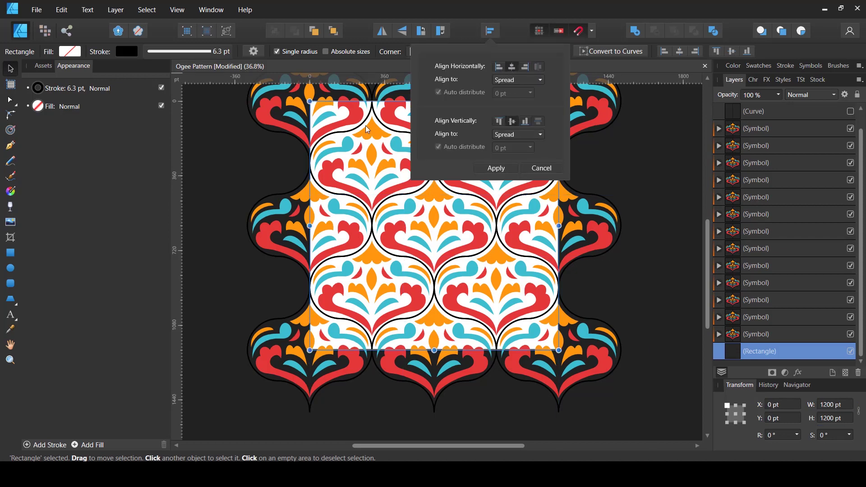
# Give the background rectangle a black fill and remove its stroke, setting the line style to none
pyautogui.click(67, 53)
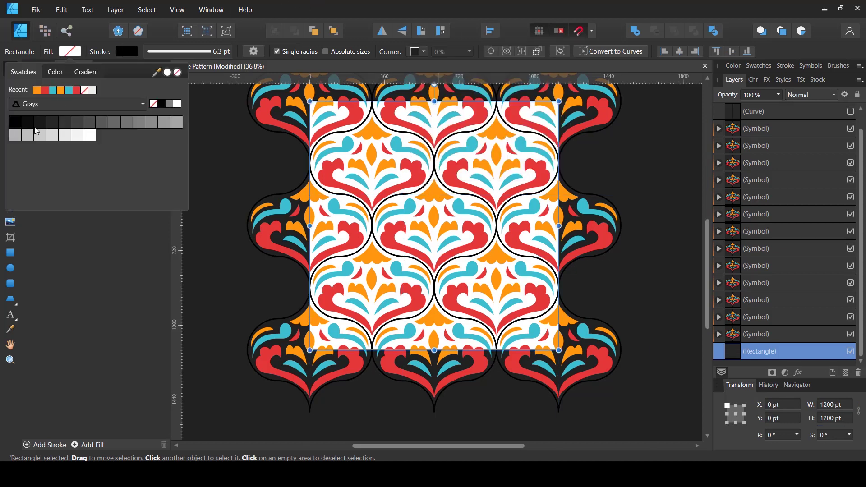
pyautogui.click(161, 104)
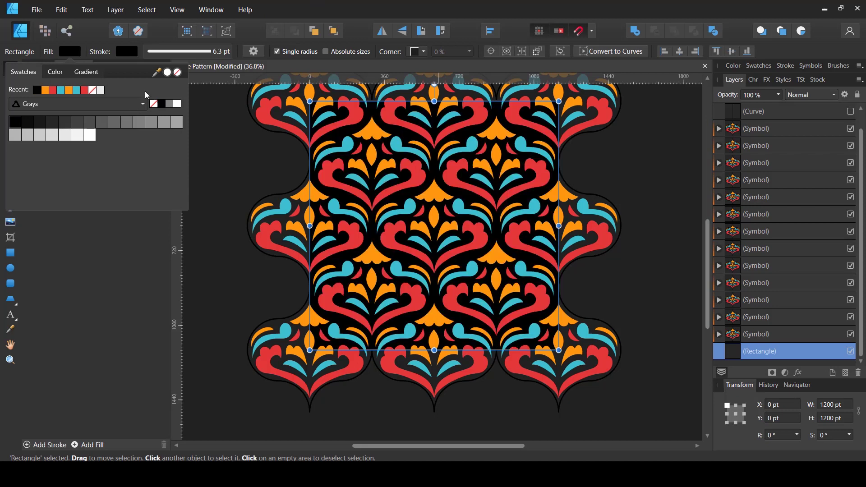
pyautogui.click(122, 52)
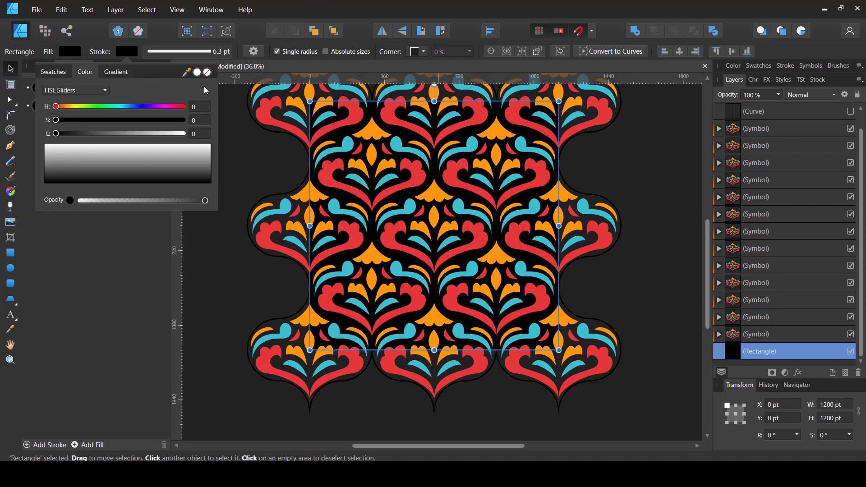
pyautogui.click(208, 77)
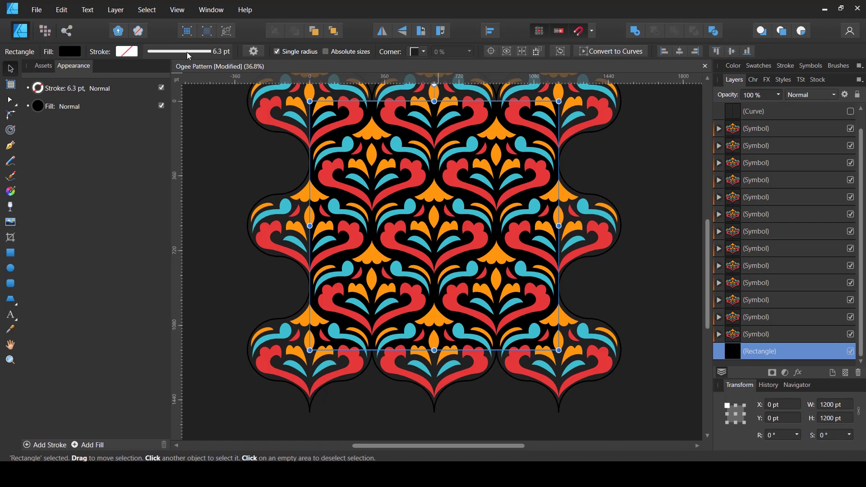
pyautogui.click(187, 51)
pyautogui.click(156, 75)
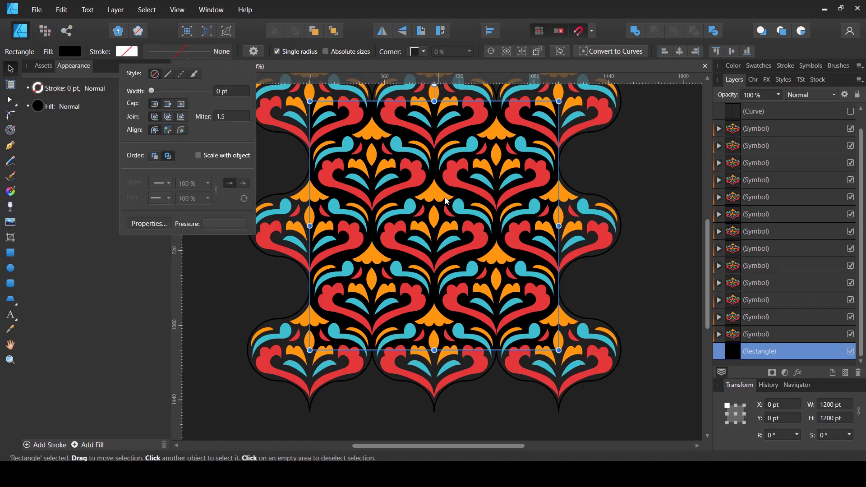
pyautogui.click(661, 200)
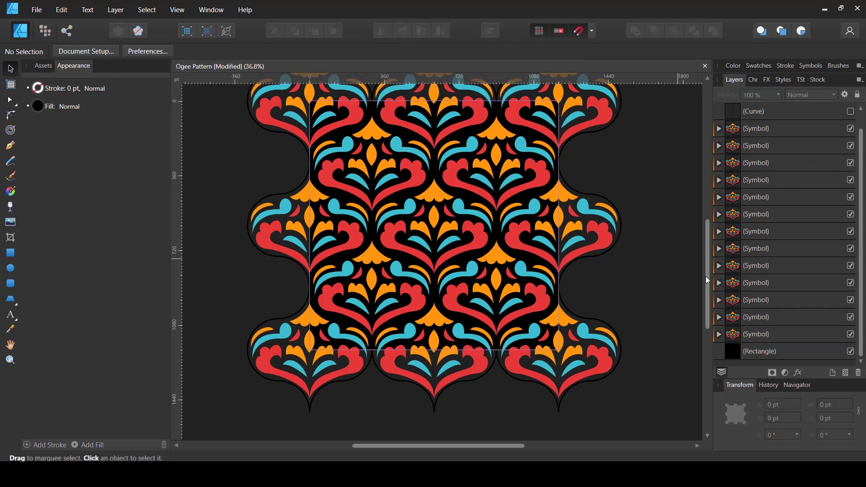
# Expand the lowest ogee symbol and hide the black background rectangle
pyautogui.click(718, 334)
pyautogui.scroll(-5, 840, 357)
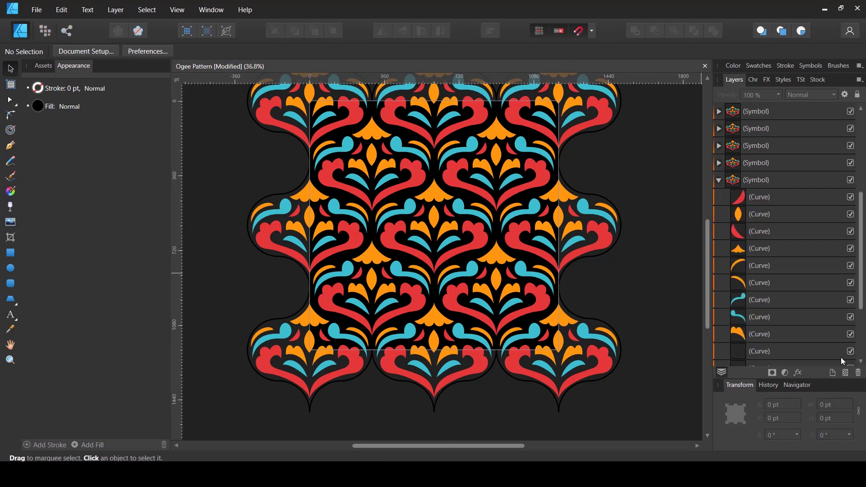
pyautogui.click(850, 351)
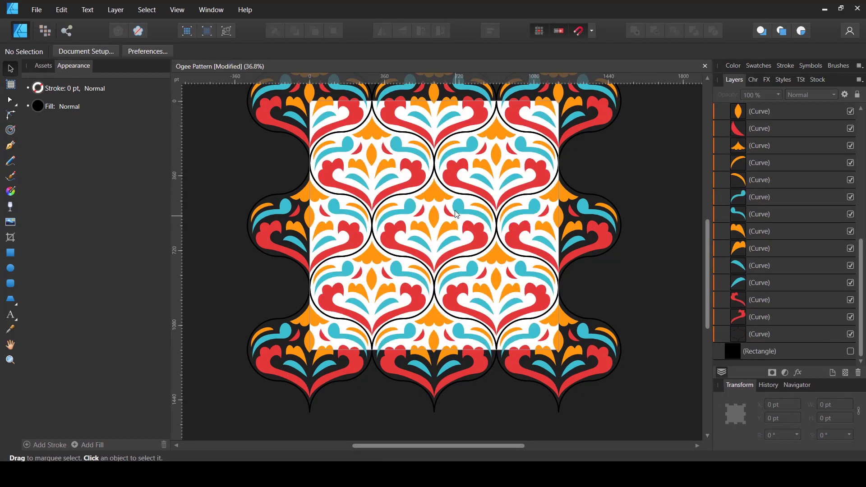
pyautogui.scroll(3, 456, 214)
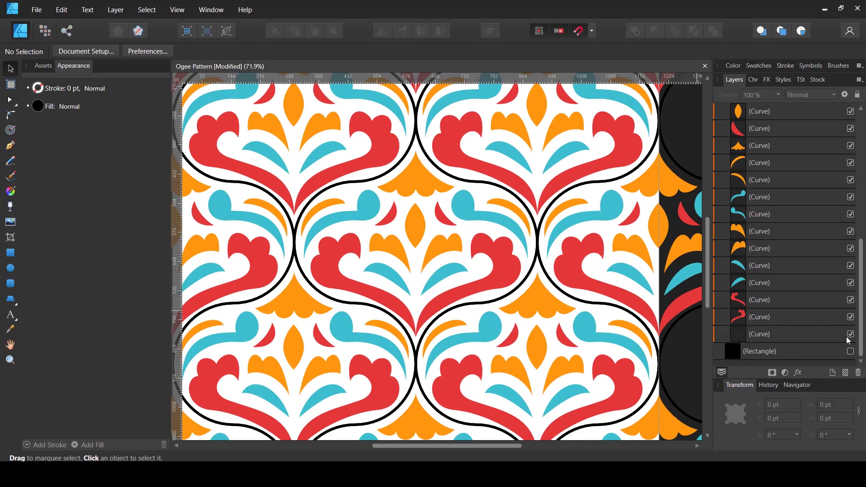
# Hide the ogee outline curve inside the symbol, show the black background rectangle and save the document
pyautogui.click(801, 334)
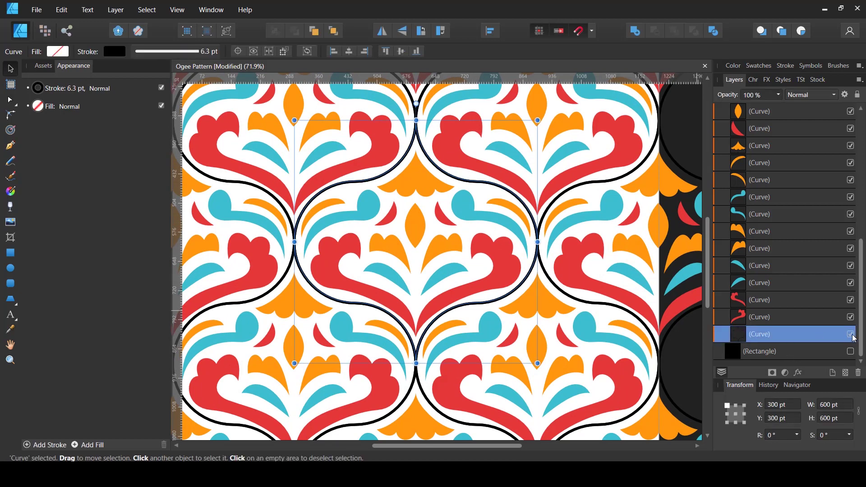
pyautogui.click(850, 334)
pyautogui.scroll(-3, 335, 213)
pyautogui.click(556, 199)
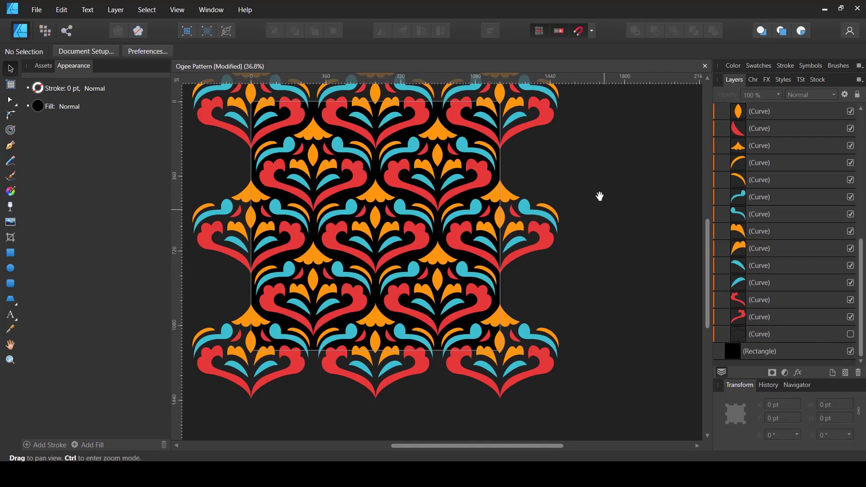
pyautogui.moveTo(599, 195); pyautogui.dragTo(622, 228)
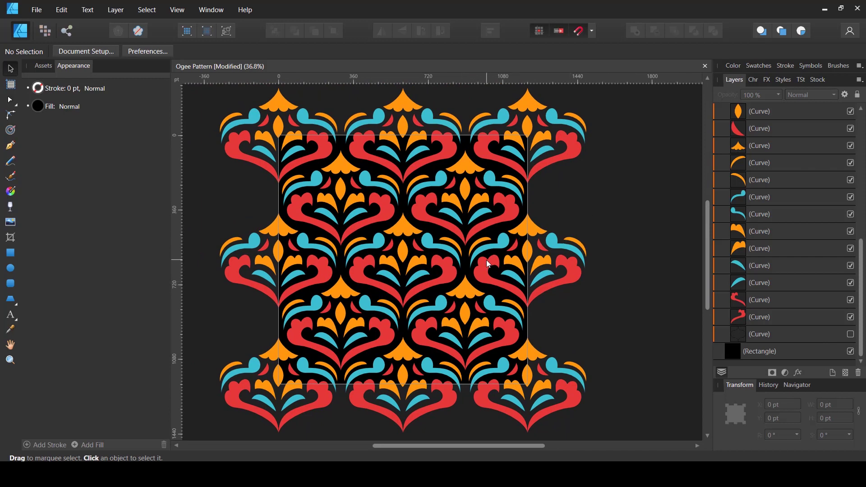
pyautogui.hotkey('ctrl', 's')
# Hide the black background rectangle and show the ogee outline curve inside the symbol
pyautogui.click(850, 351)
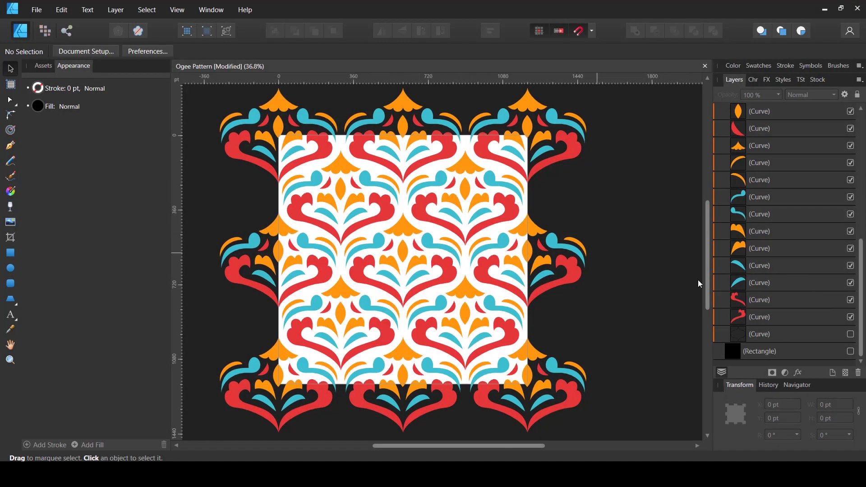
pyautogui.click(850, 334)
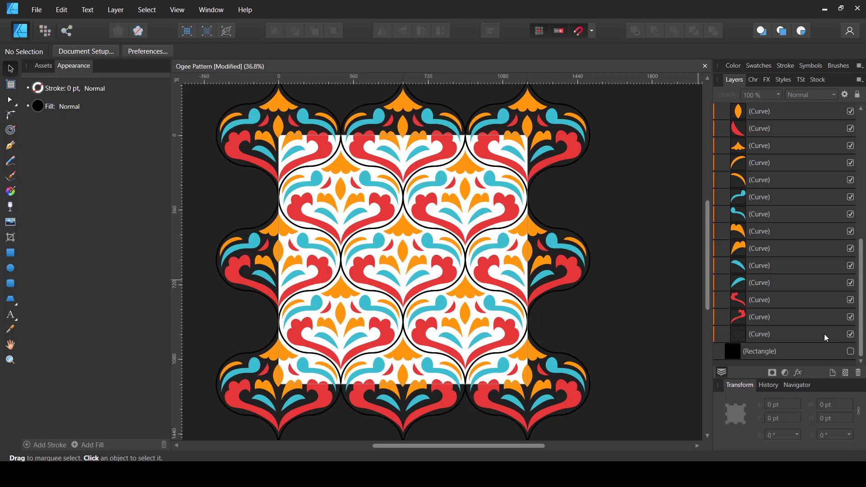
# Group all the coloured motif curves inside the expanded symbol, leaving out the ogee outline
pyautogui.click(758, 315)
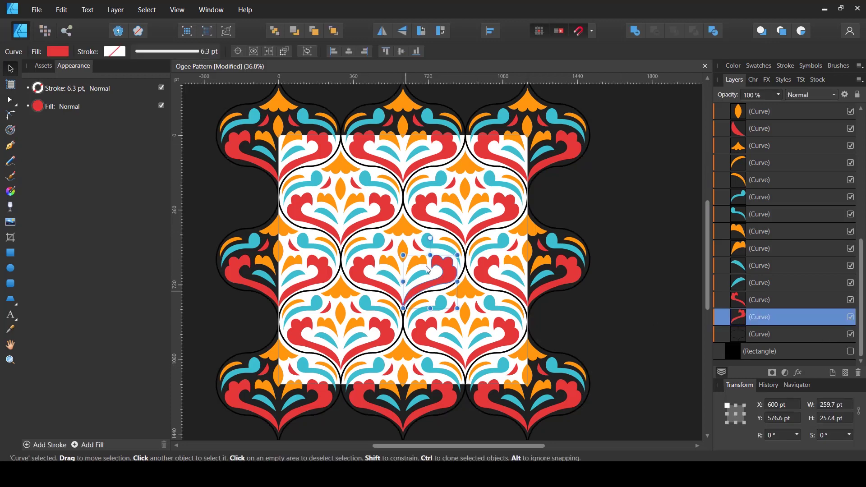
pyautogui.scroll(3, 780, 235)
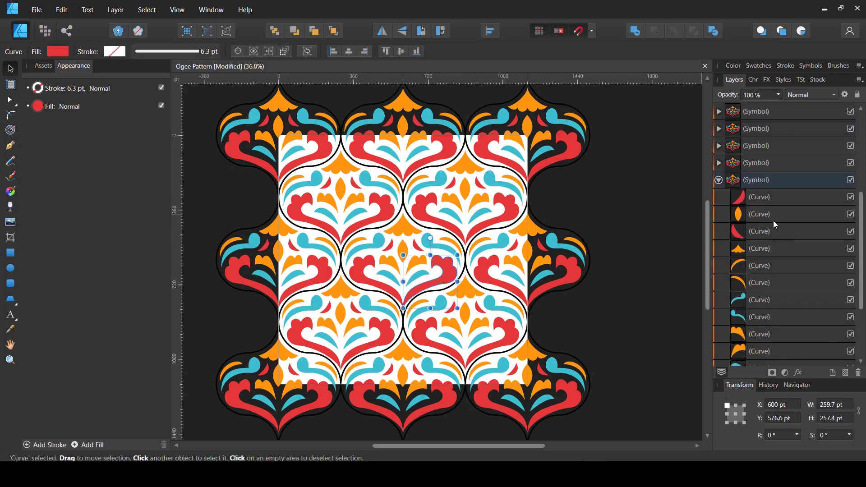
pyautogui.keyDown('shift'); pyautogui.click(762, 199); pyautogui.keyUp('shift')
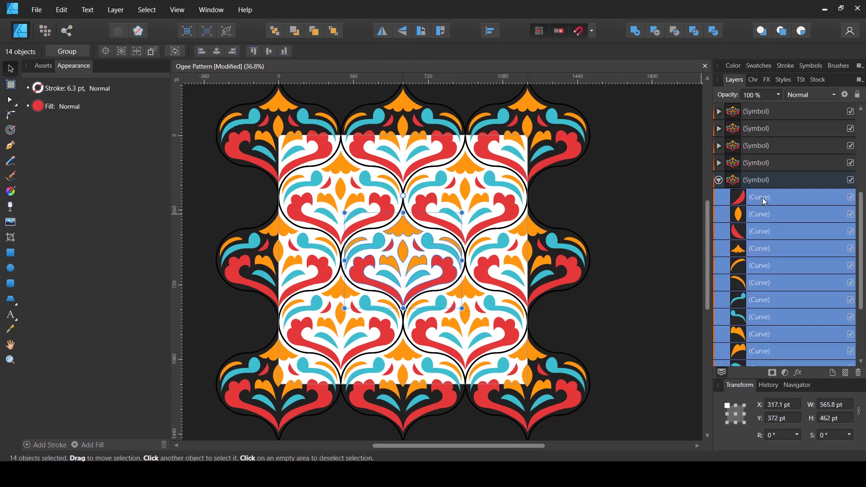
pyautogui.hotkey('ctrl', 'g')
# Hide the motif group so that only the bare ogee outlines are shown
pyautogui.click(850, 317)
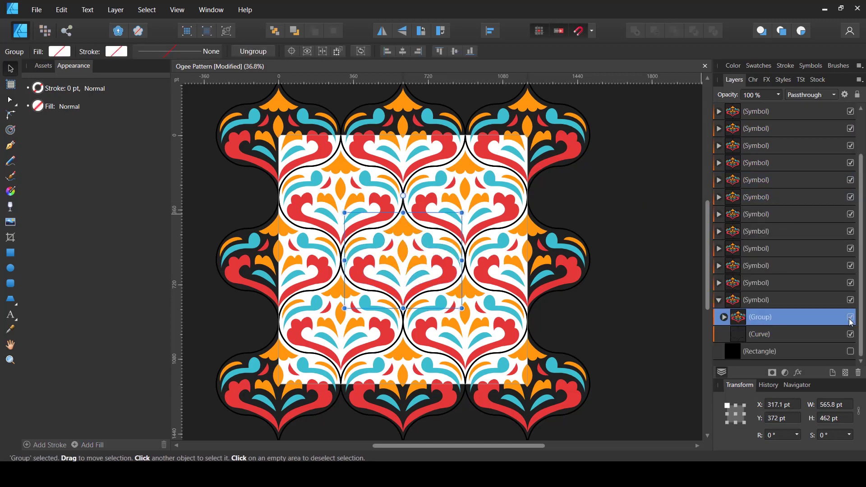
pyautogui.click(760, 338)
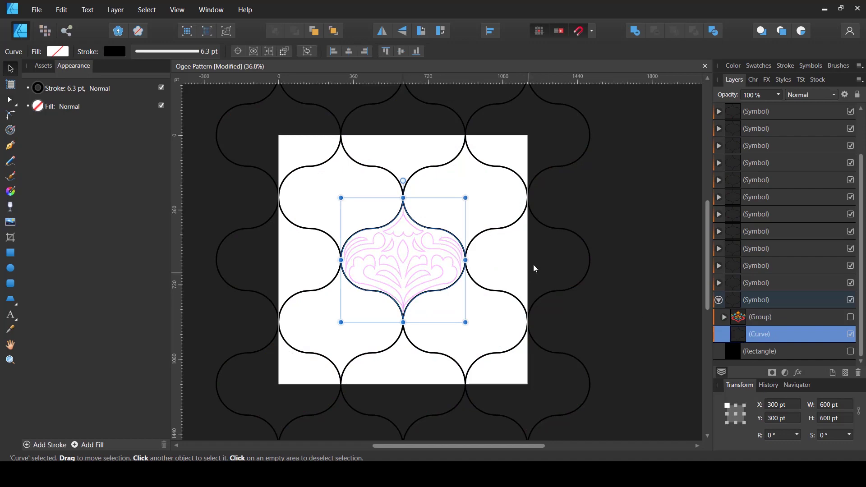
pyautogui.click(613, 203)
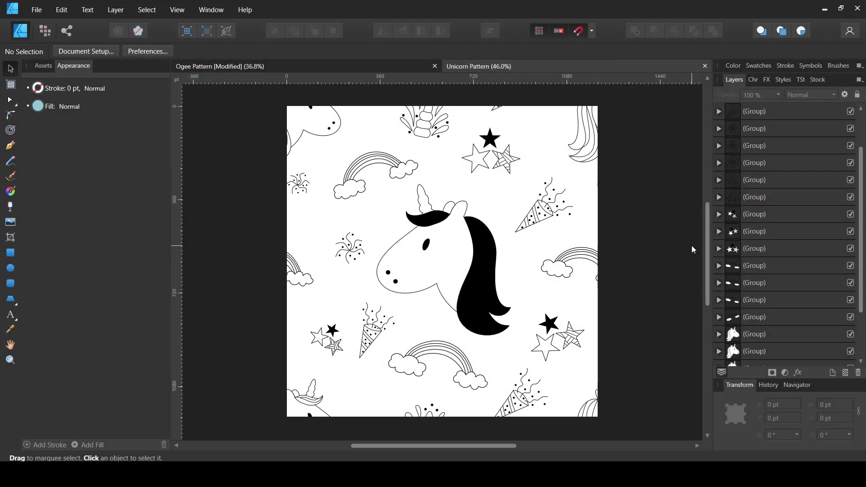
# Copy the large unicorn head from the Unicorn Pattern document and paste it inside the expanded symbol in the Ogee Pattern document
pyautogui.scroll(-3, 761, 284)
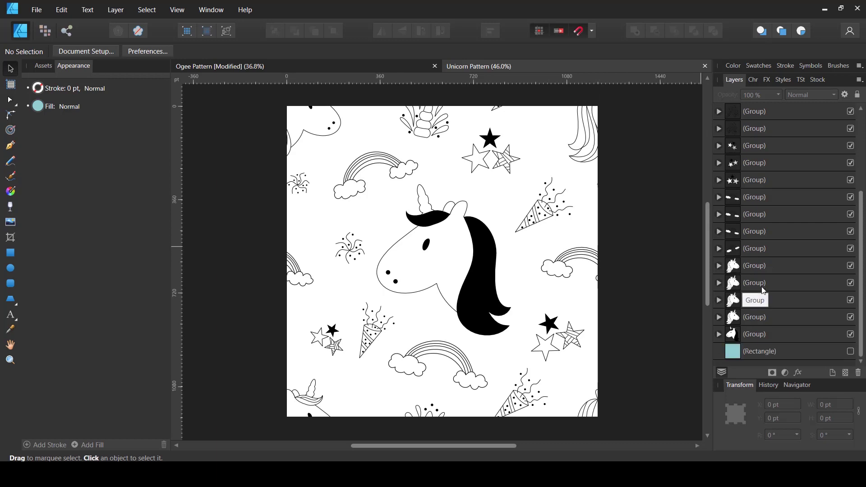
pyautogui.click(495, 269)
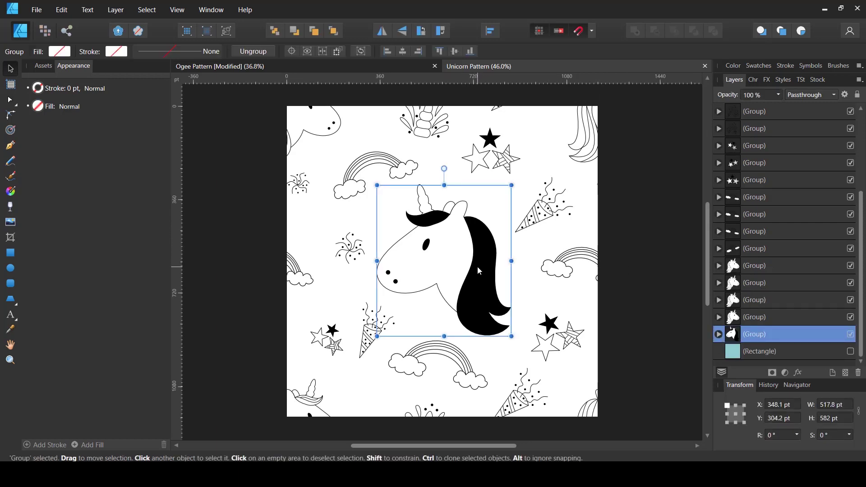
pyautogui.click(339, 68)
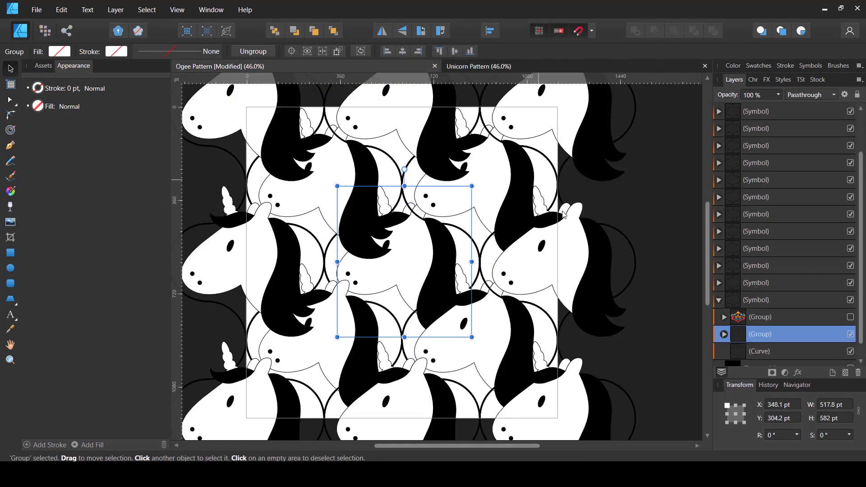
# Scale the unicorn head to about 266 × 299 pt centred in the ogee, and hide the ogee outline curve
pyautogui.moveTo(471, 337); pyautogui.dragTo(416, 282)
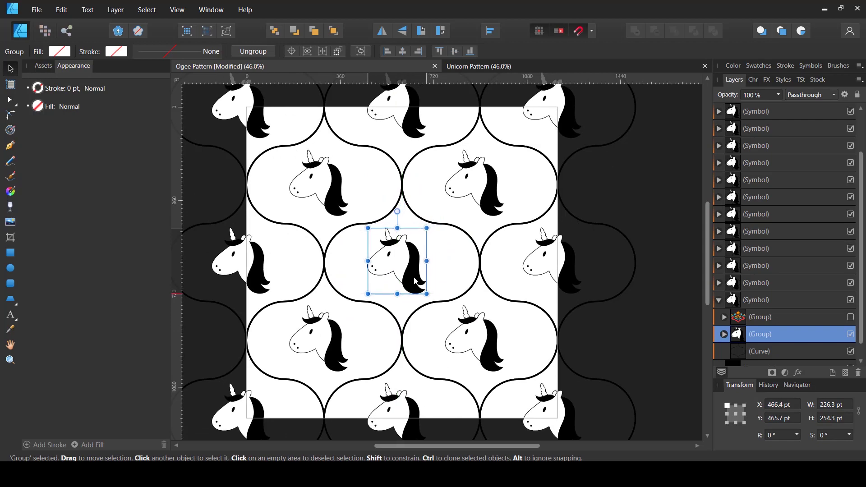
pyautogui.scroll(3, 427, 228)
pyautogui.moveTo(422, 212); pyautogui.dragTo(440, 194)
pyautogui.moveTo(408, 243); pyautogui.dragTo(406, 253)
pyautogui.scroll(-5, 407, 254)
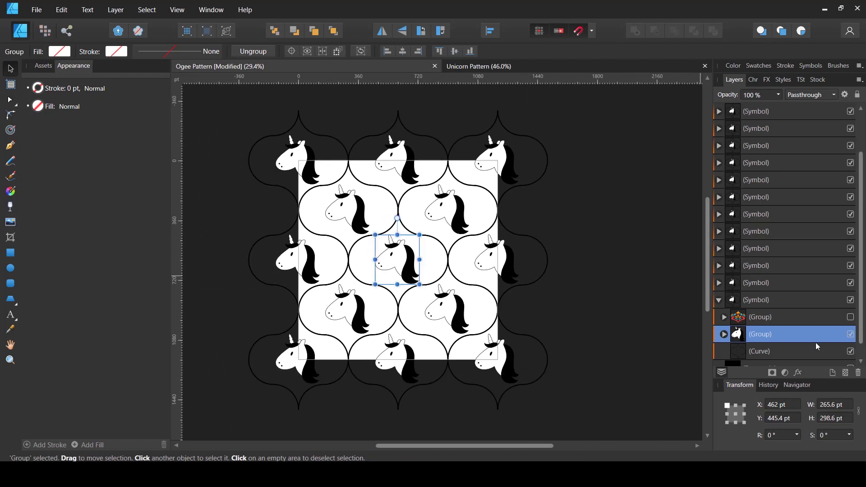
pyautogui.click(852, 352)
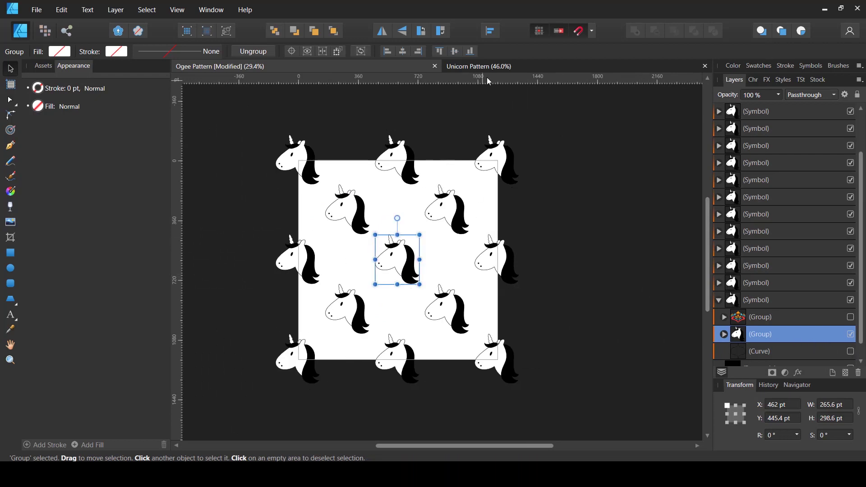
# Copy the party popper beside the unicorn in the Unicorn Pattern document and paste it inside the symbol above the unicorn group
pyautogui.click(479, 66)
pyautogui.click(368, 345)
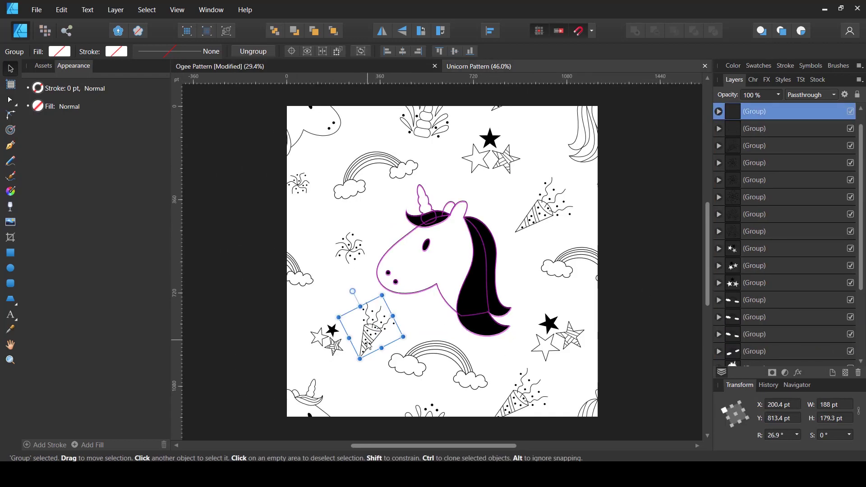
pyautogui.click(320, 65)
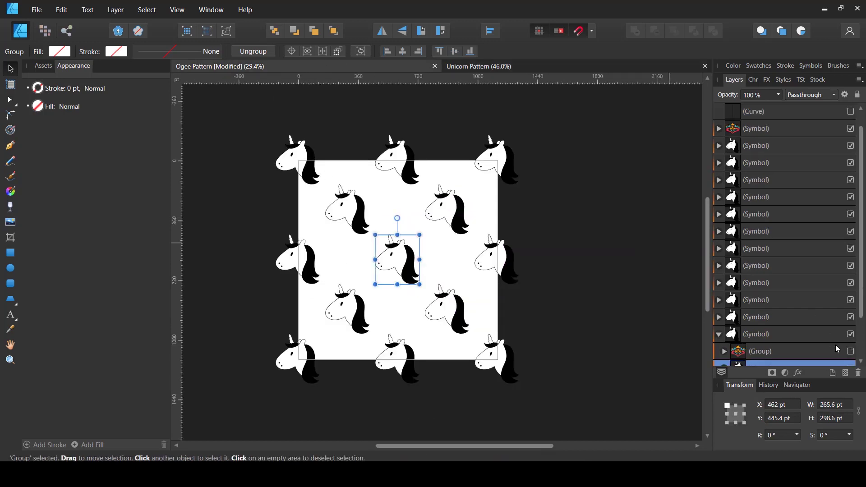
pyautogui.scroll(-2, 821, 340)
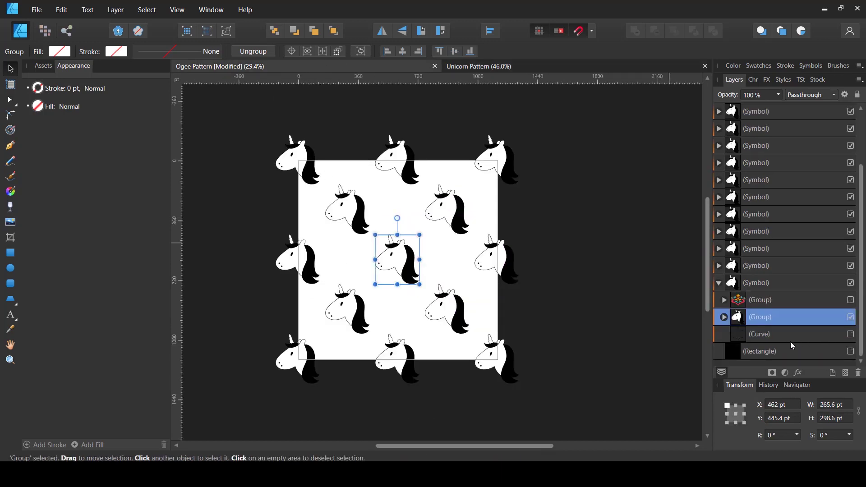
pyautogui.hotkey('ctrl', 'j')
pyautogui.scroll(3, 391, 234)
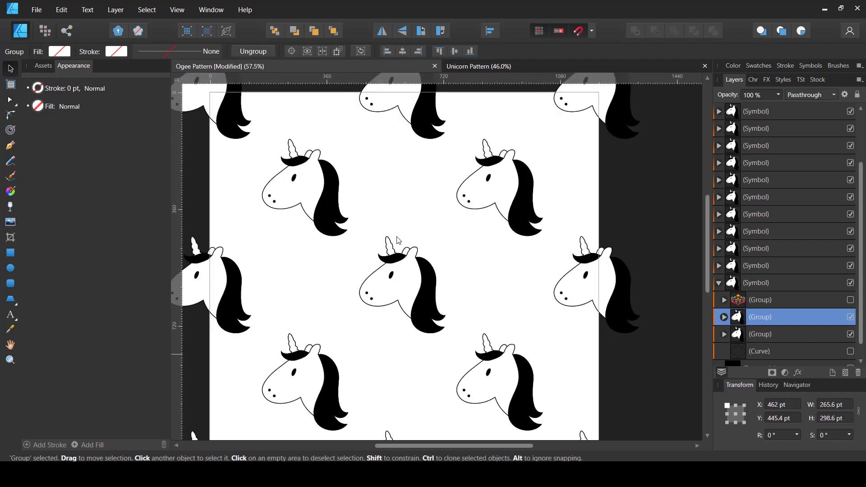
pyautogui.hotkey('ctrl', 'z')
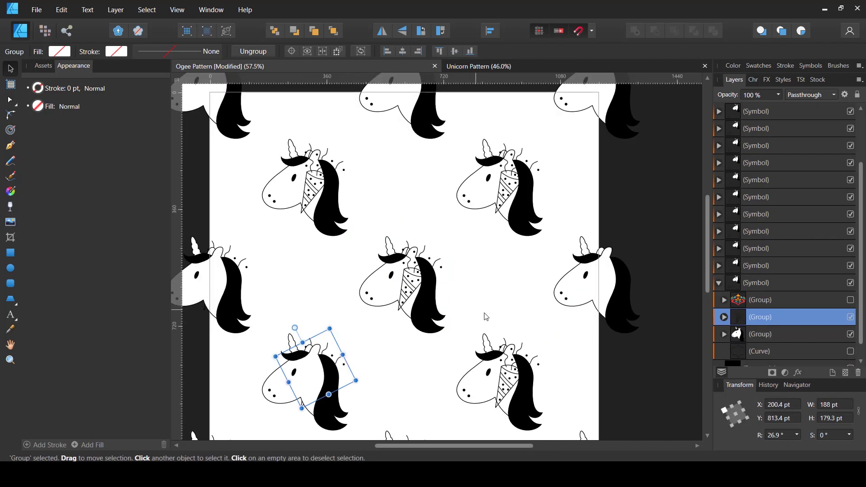
# Scale the party popper to about 137 × 136 pt, rotate it to about 102°, and place it below and left of the unicorn head
pyautogui.moveTo(336, 356); pyautogui.dragTo(343, 237)
pyautogui.moveTo(351, 275); pyautogui.dragTo(346, 314)
pyautogui.scroll(-4, 446, 334)
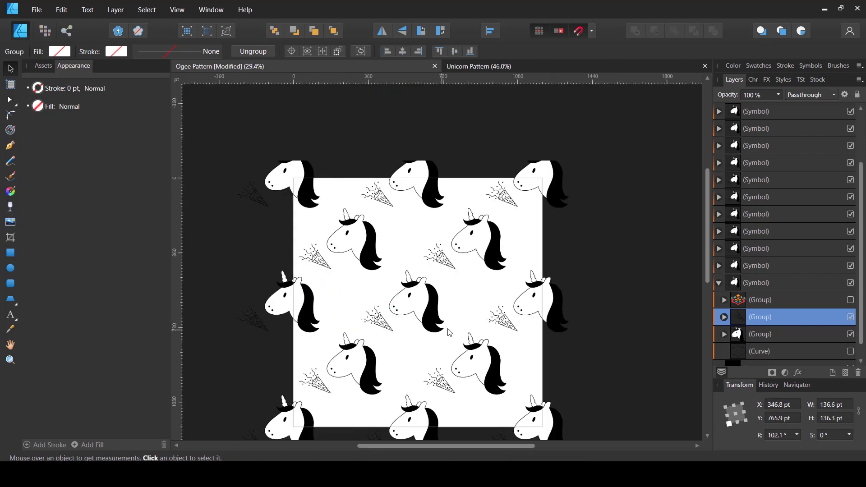
# Deselect the party popper and compare the new unicorn and popper repeat with the Unicorn Pattern document
pyautogui.click(512, 66)
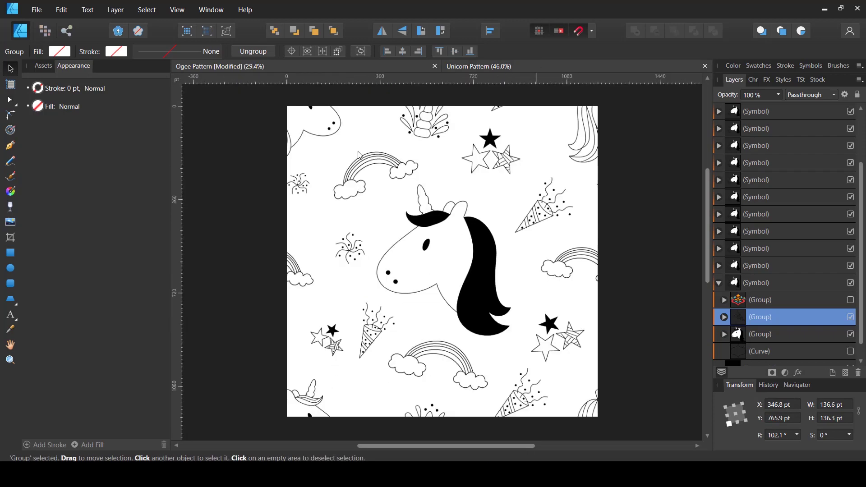
pyautogui.click(315, 67)
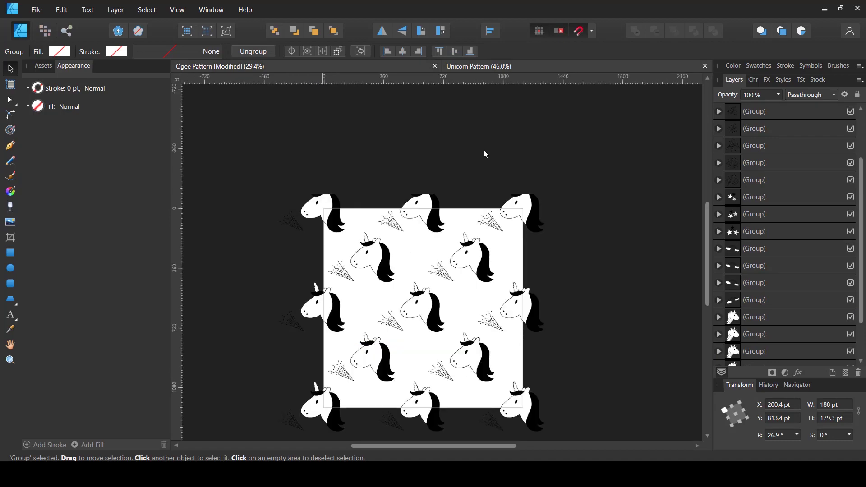
pyautogui.click(625, 245)
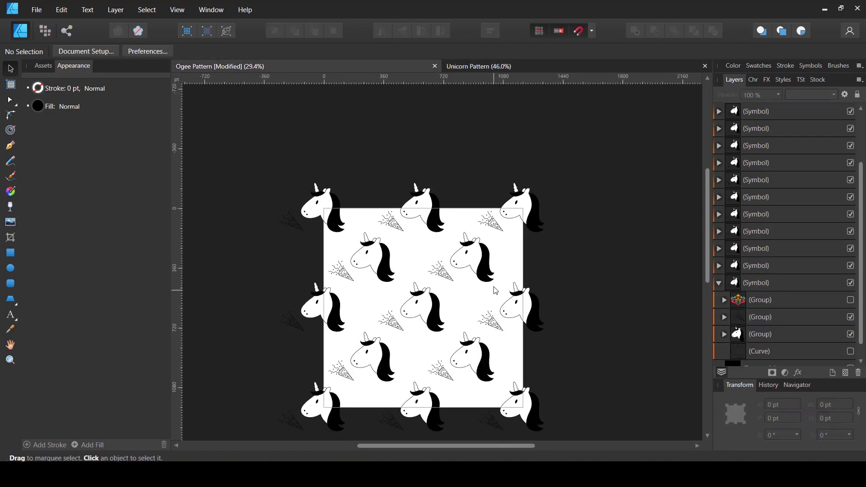
pyautogui.click(526, 66)
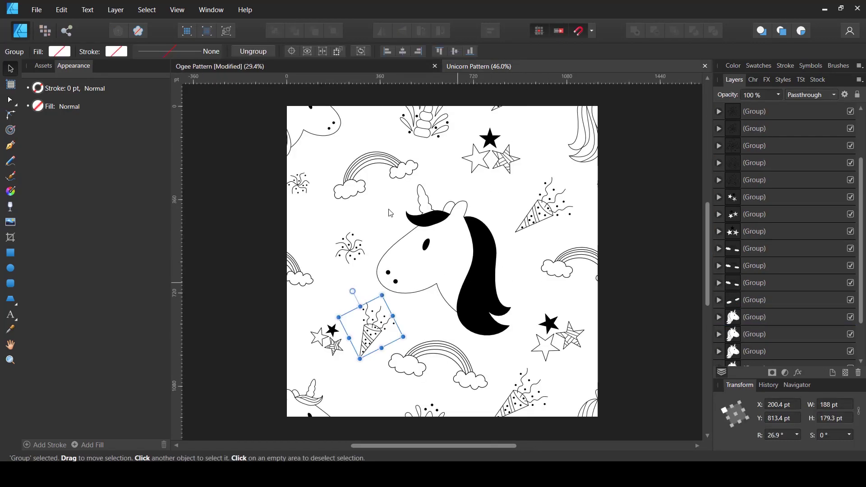